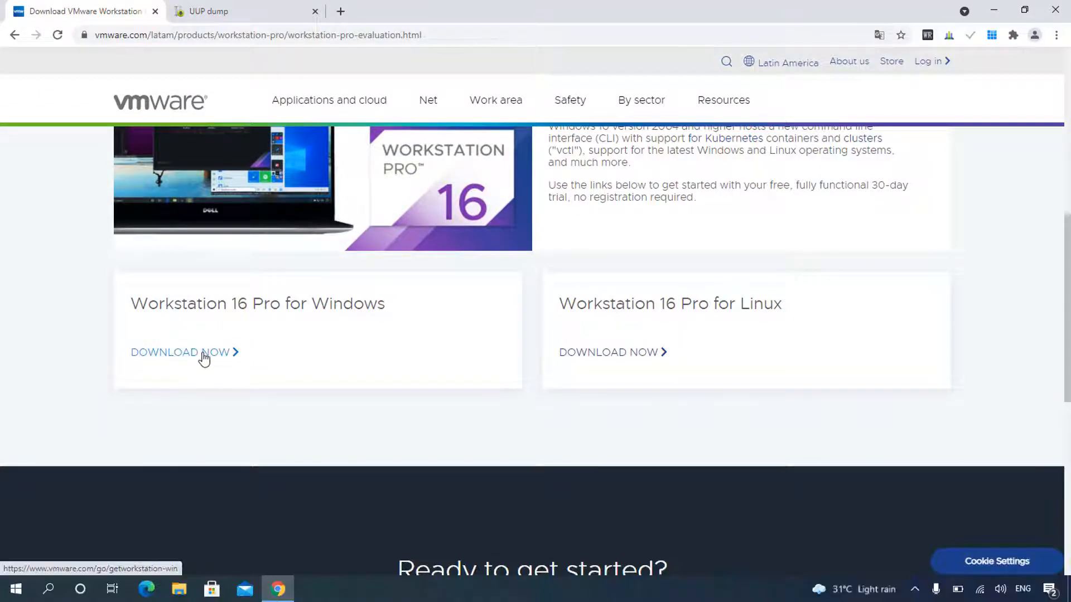
# Step: Look over the VMware Workstation Pro download page and the UUP dump page's quick options for Windows builds
pyautogui.scroll(8, 203, 357)
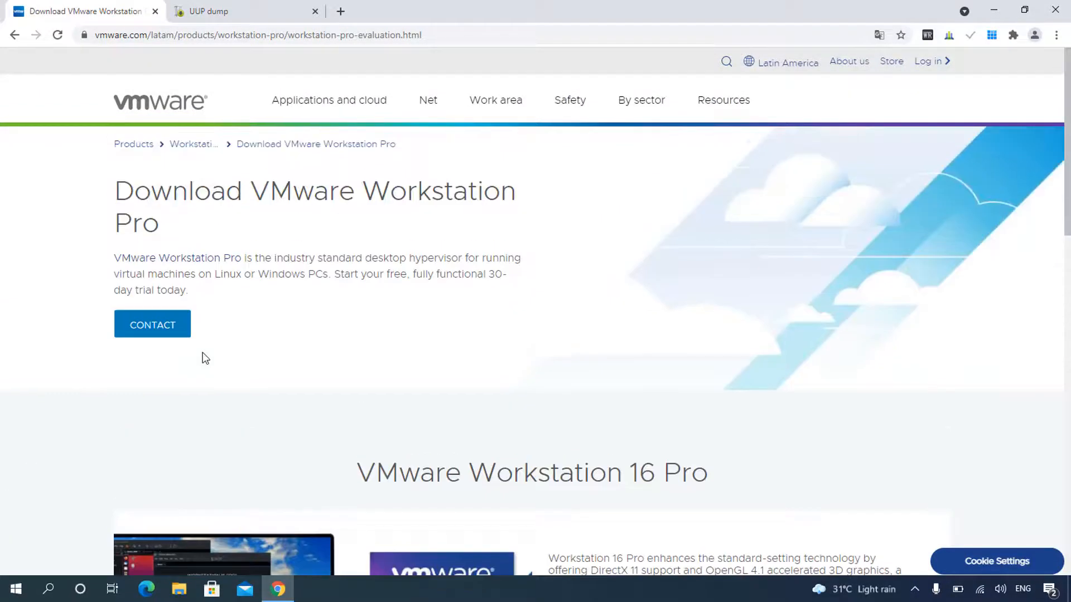
pyautogui.click(257, 12)
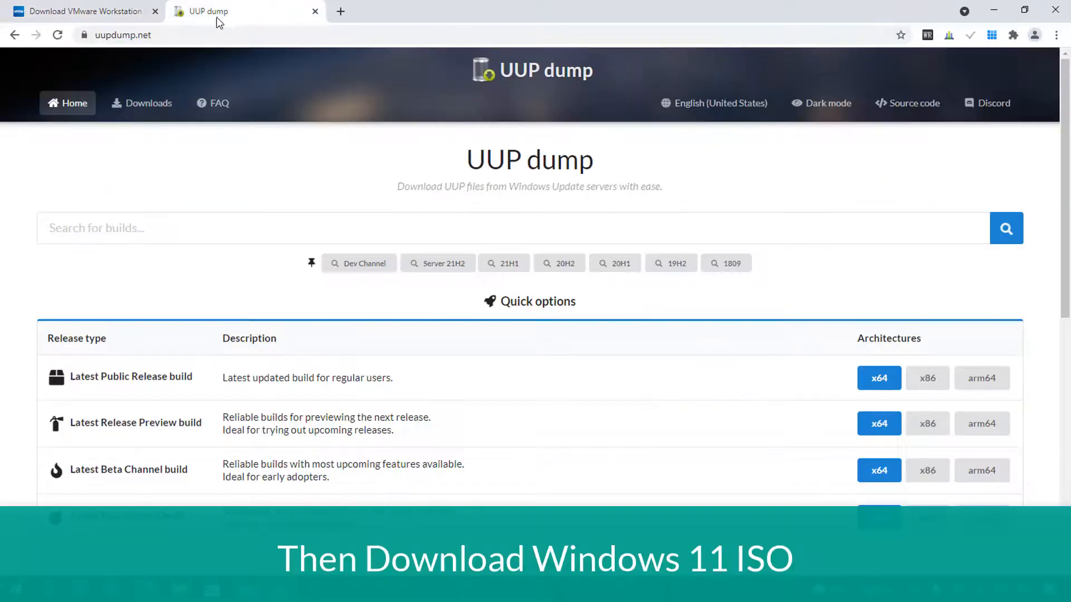
pyautogui.scroll(-4, 226, 195)
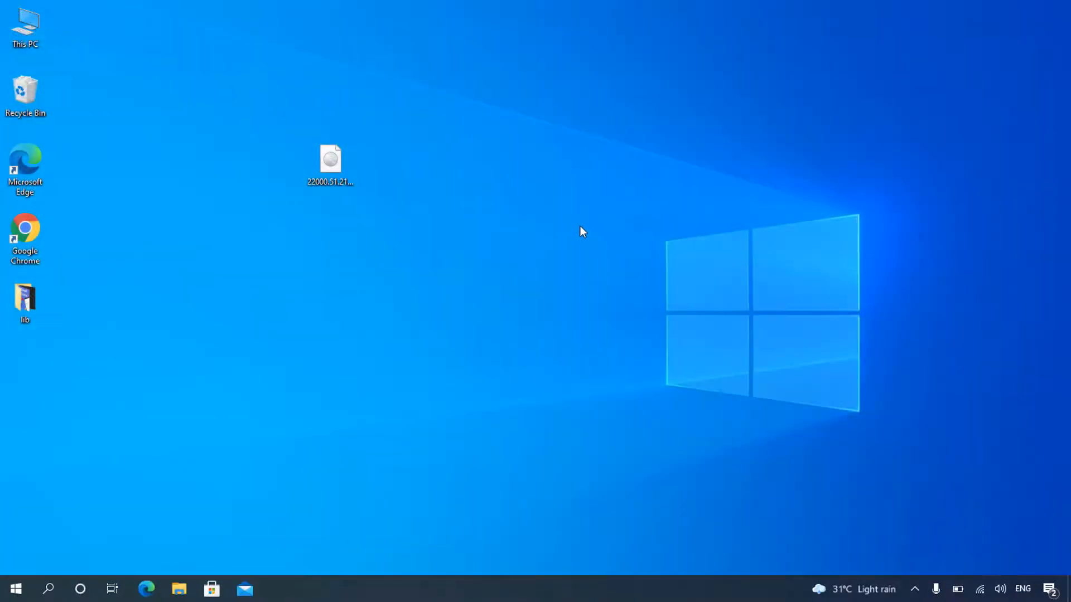
pyautogui.moveTo(426, 117); pyautogui.dragTo(304, 188)
pyautogui.click(500, 284)
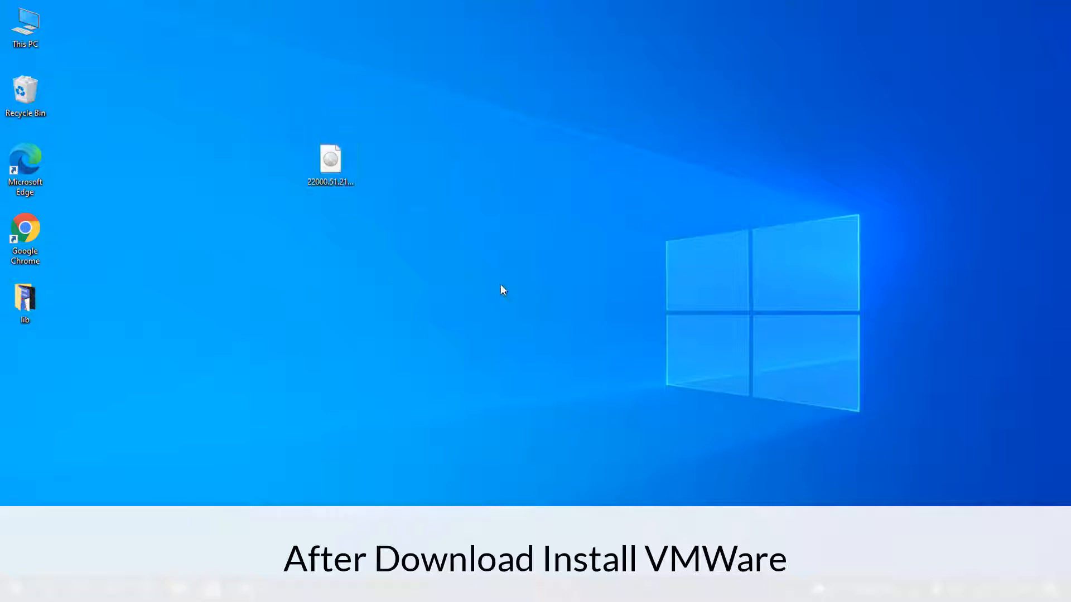
# Step: Search Windows for "vm", launch VMware Workstation Pro and maximize its window
pyautogui.click(50, 589)
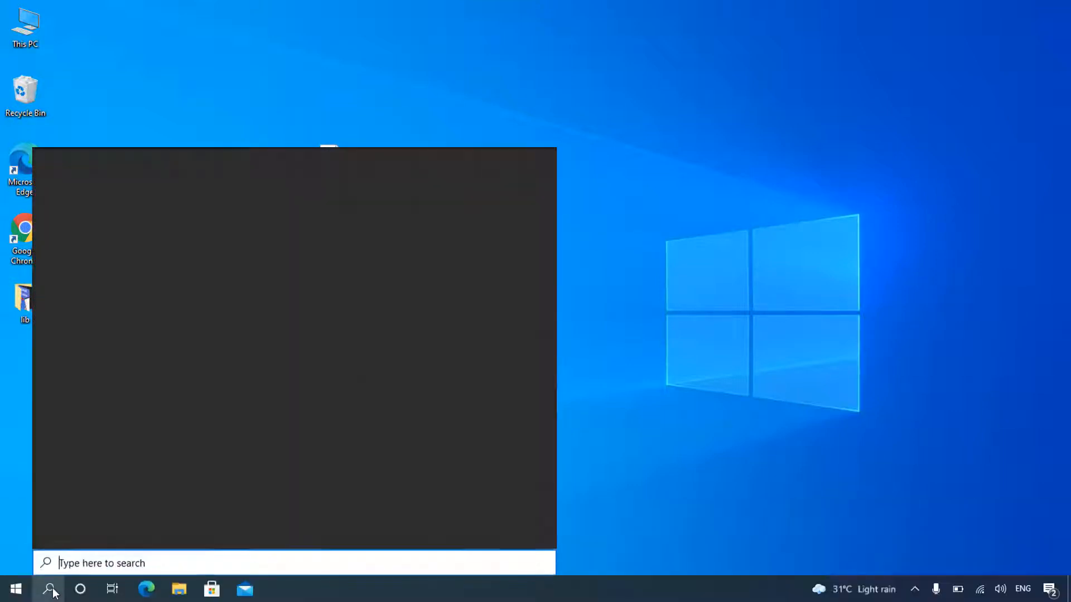
pyautogui.write('vm')
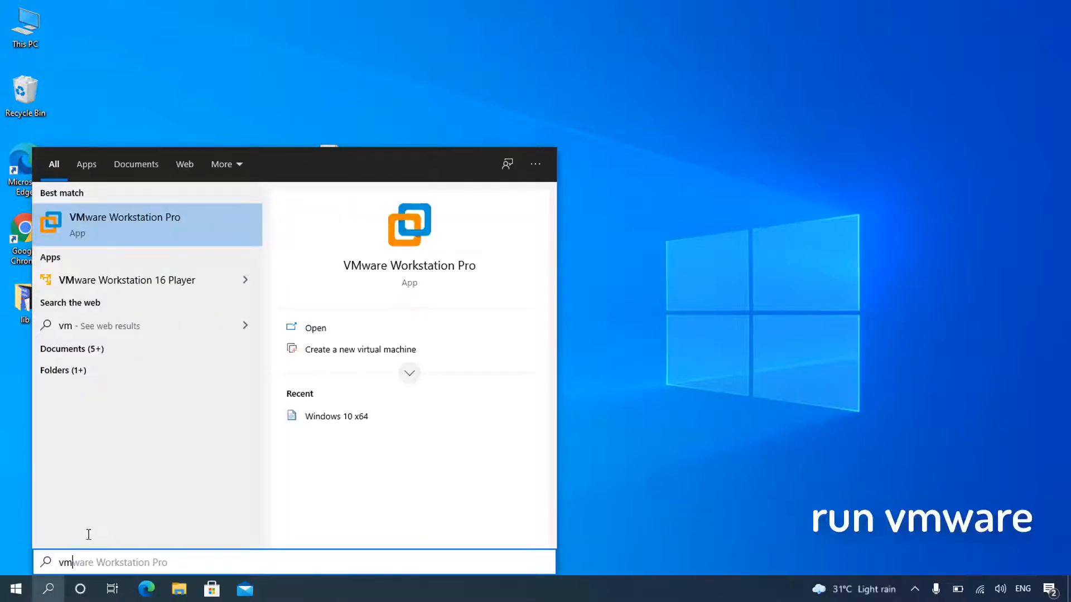
pyautogui.click(162, 226)
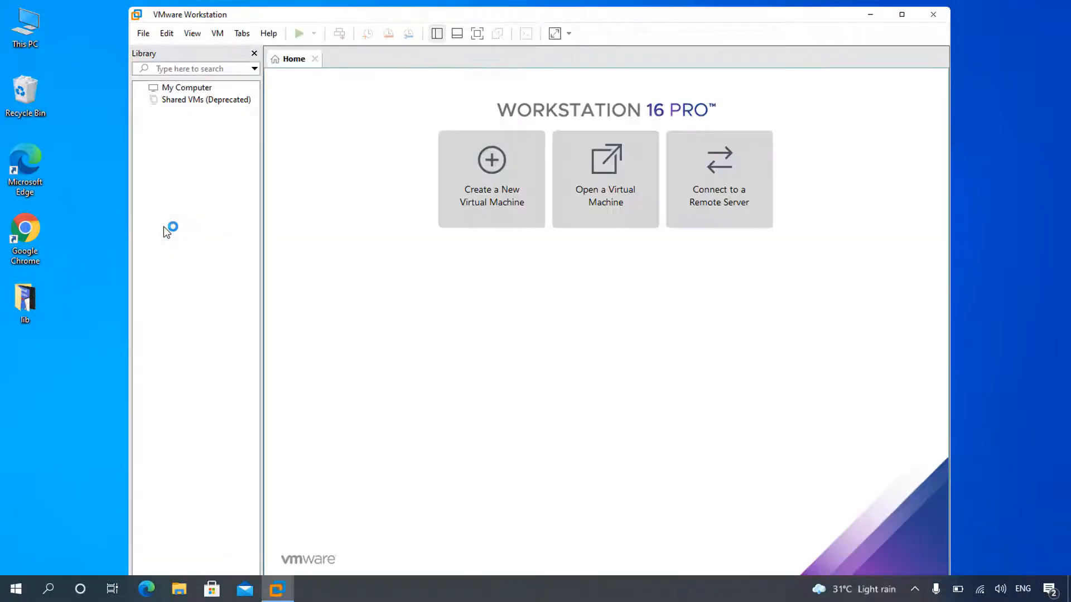
pyautogui.click(901, 14)
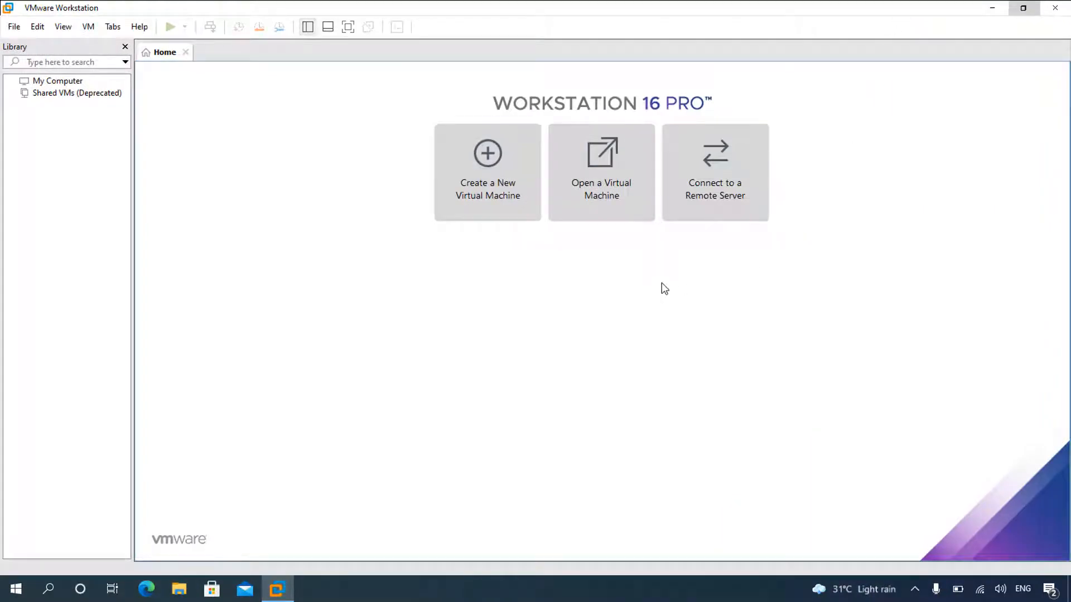
# Step: Start a new virtual machine with the Typical configuration, using the 22000.51.210619-2323 ISO from the Desktop as installer disc image
pyautogui.click(498, 183)
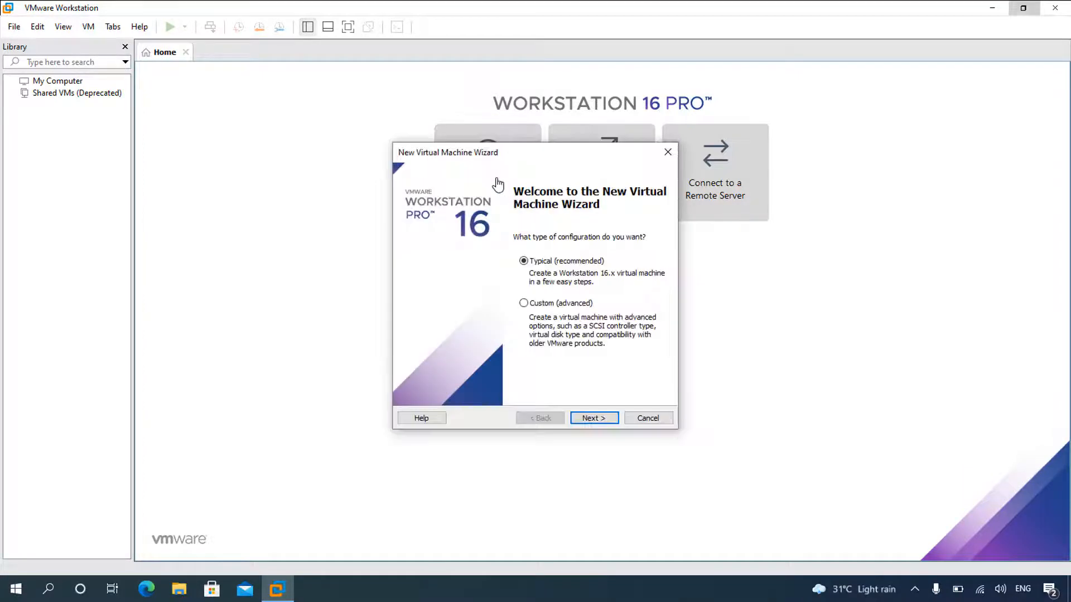
pyautogui.click(594, 418)
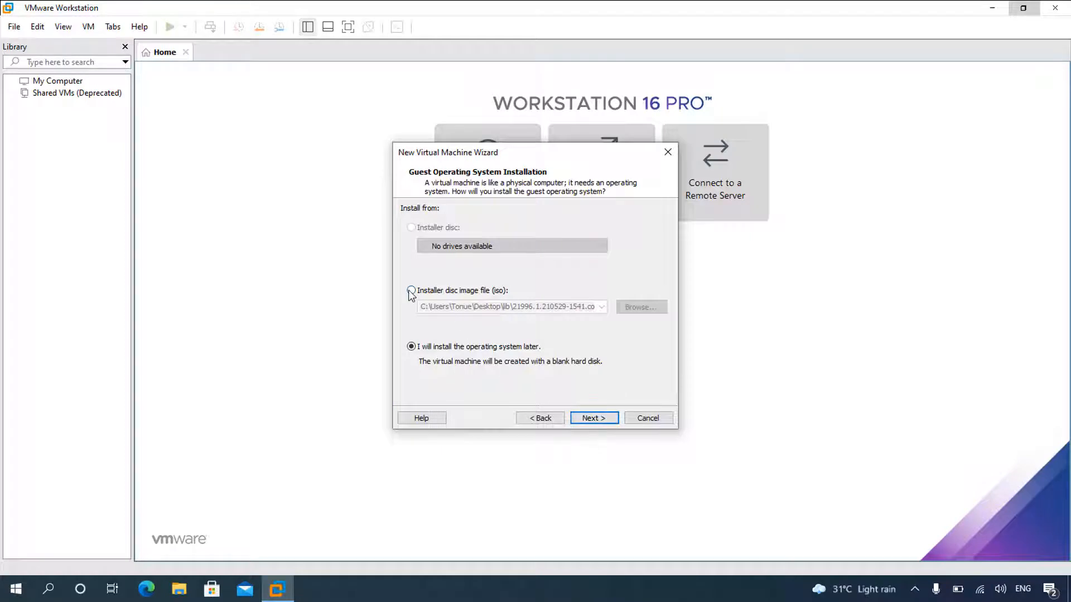
pyautogui.click(411, 290)
pyautogui.click(640, 309)
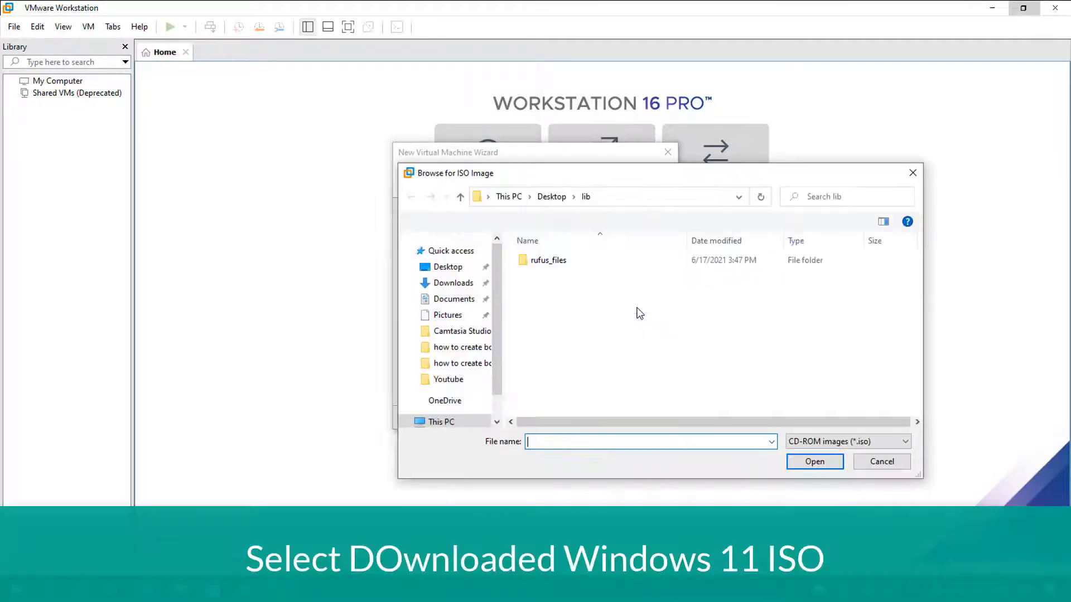
pyautogui.click(445, 279)
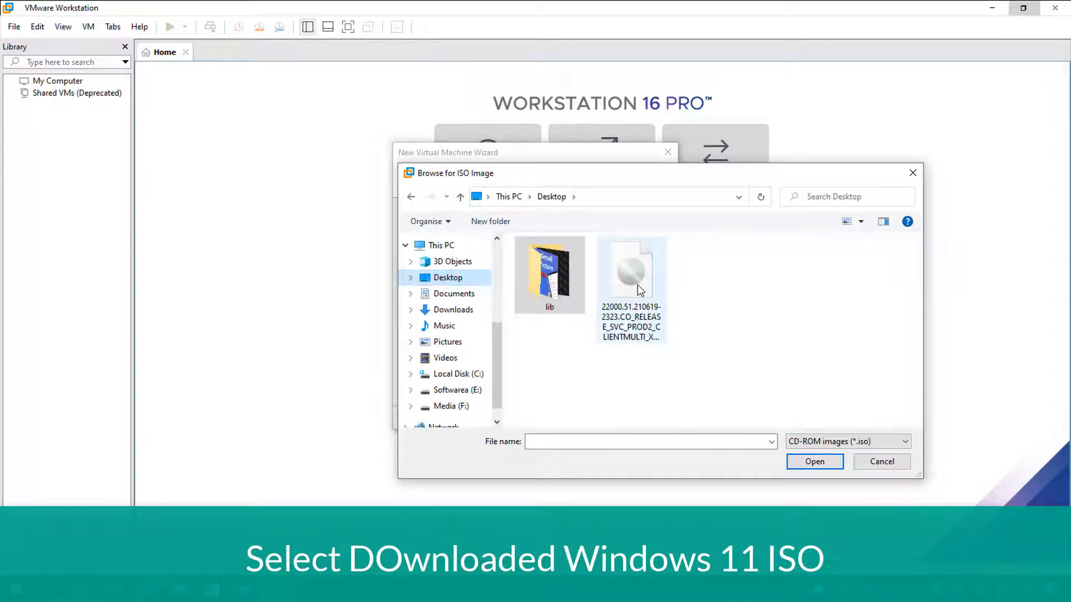
pyautogui.click(638, 284)
pyautogui.click(816, 462)
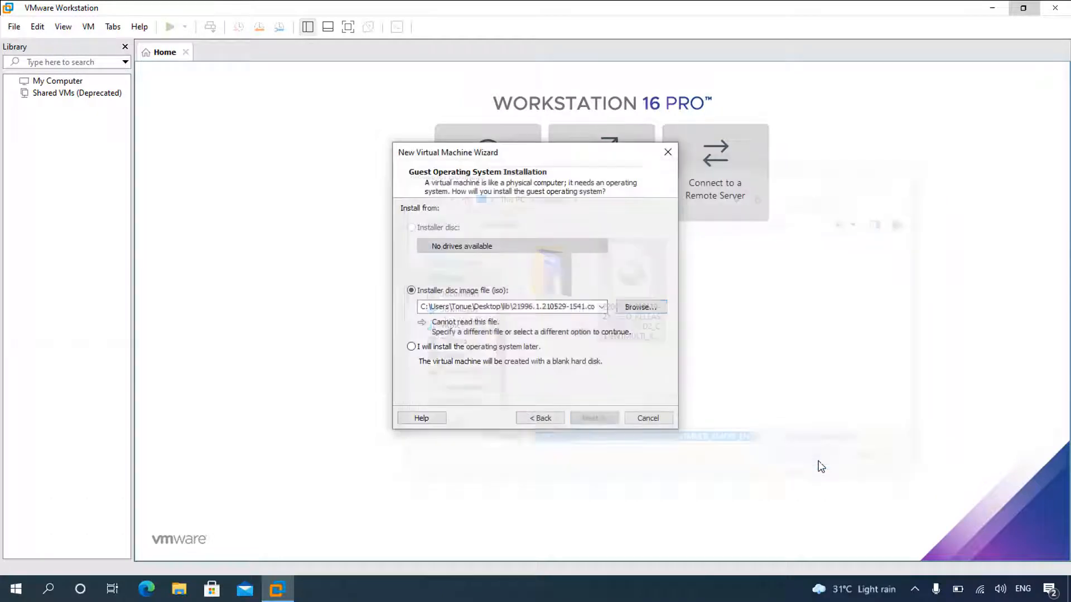
pyautogui.click(591, 420)
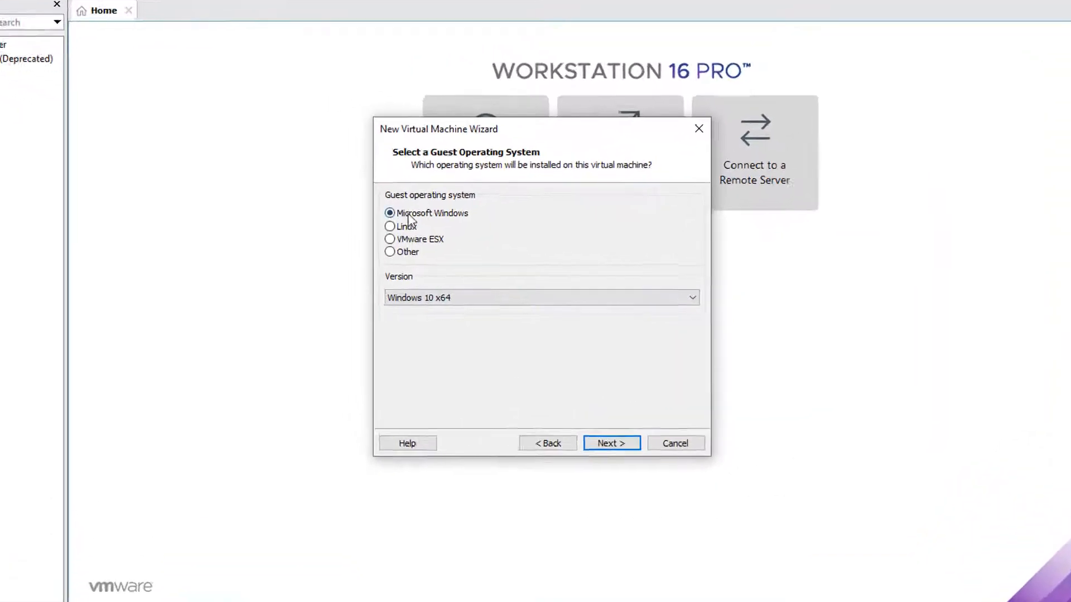
# Step: Choose Microsoft Windows, version Windows 10 x64, as the guest operating system
pyautogui.click(475, 308)
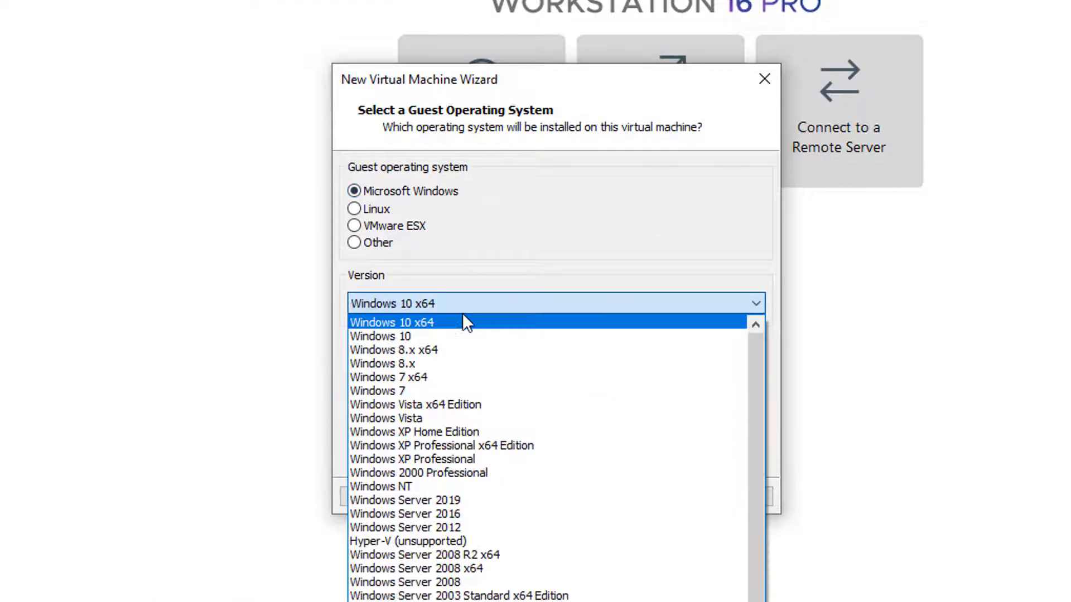
pyautogui.click(448, 321)
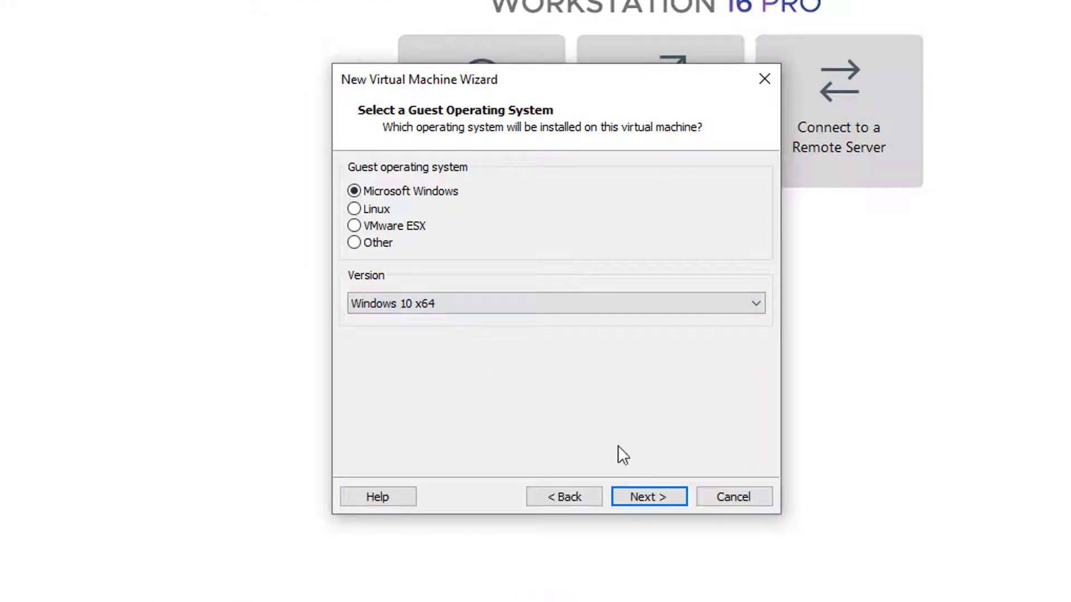
pyautogui.click(658, 500)
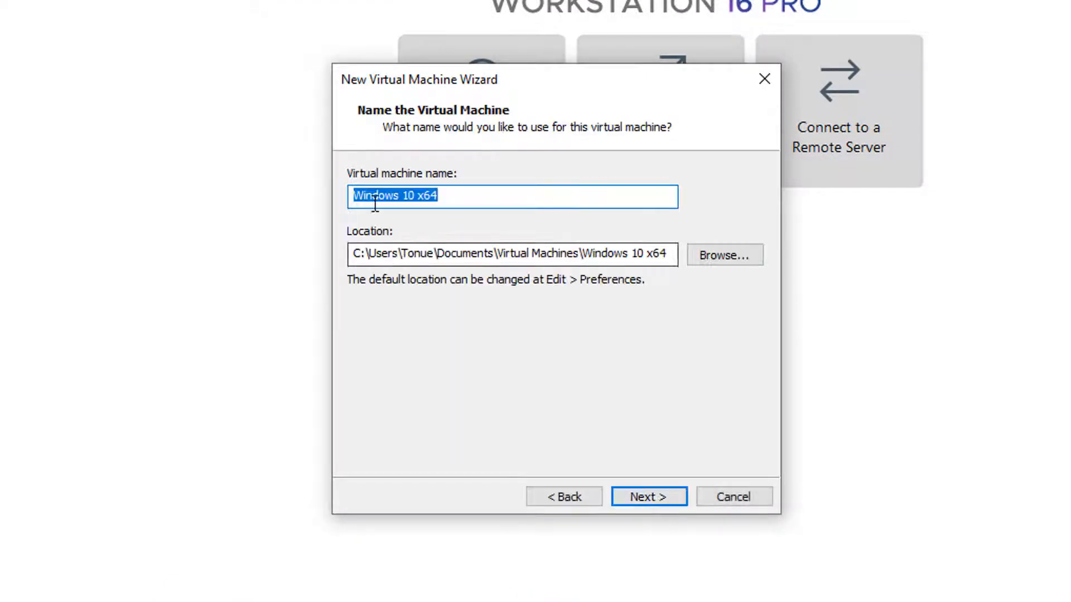
# Step: Name the virtual machine Windows 11 and set its maximum disk size to 20 GB, split into multiple files
pyautogui.write('Windows 11')
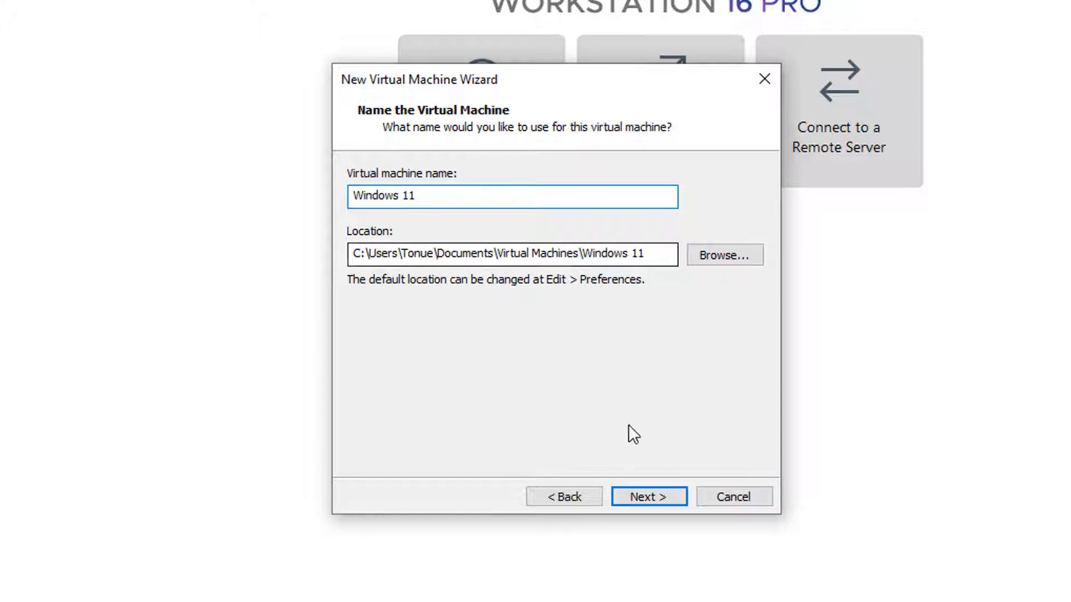
pyautogui.click(648, 494)
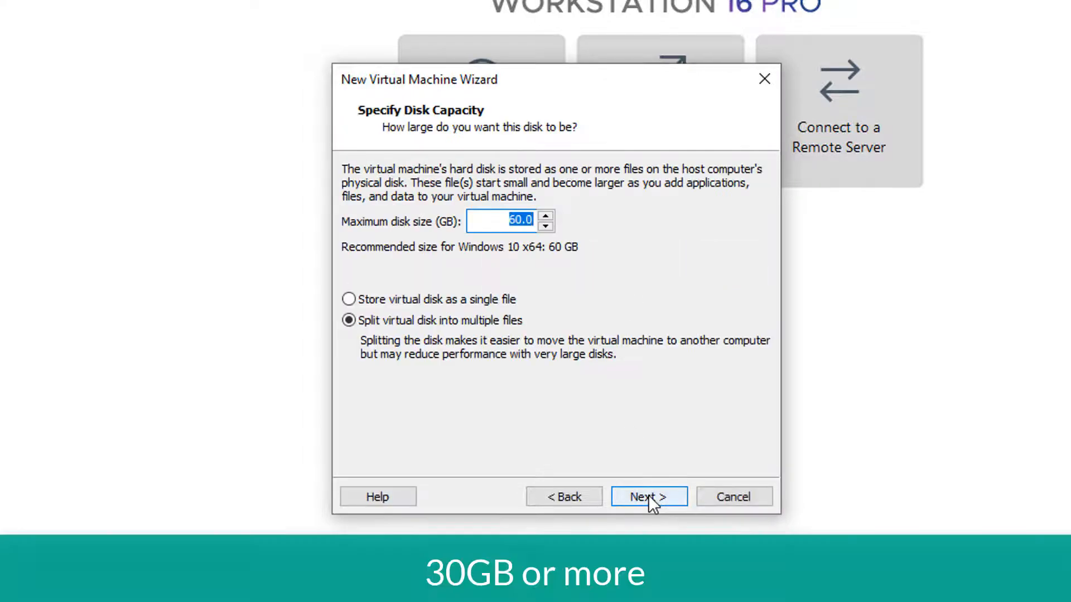
pyautogui.write('20')
pyautogui.click(652, 497)
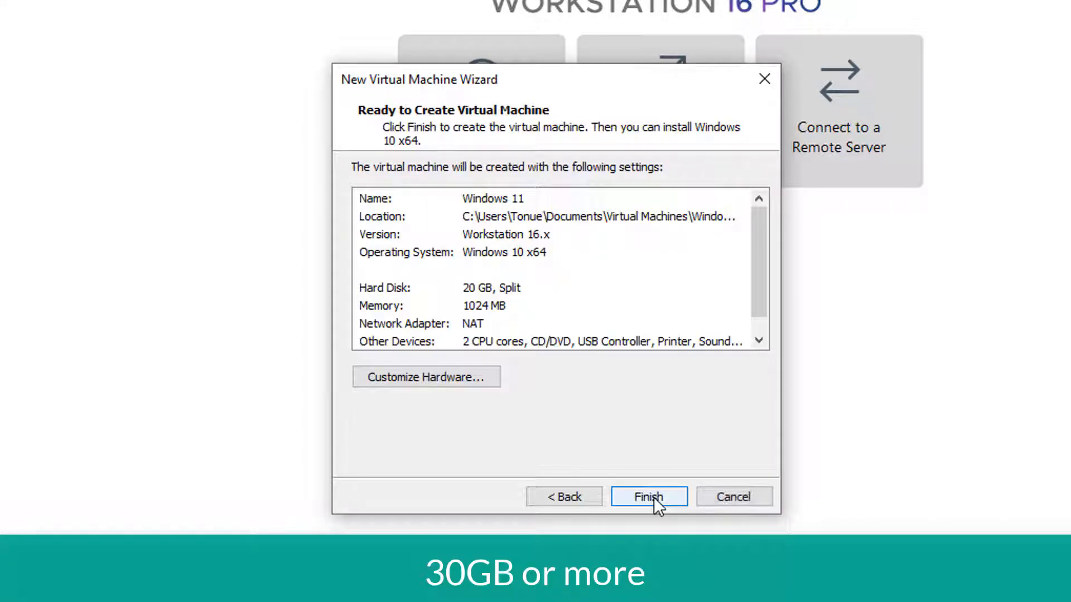
# Step: Customize the hardware by setting the virtual machine's memory to 2048 MB, and display the processor settings
pyautogui.click(440, 377)
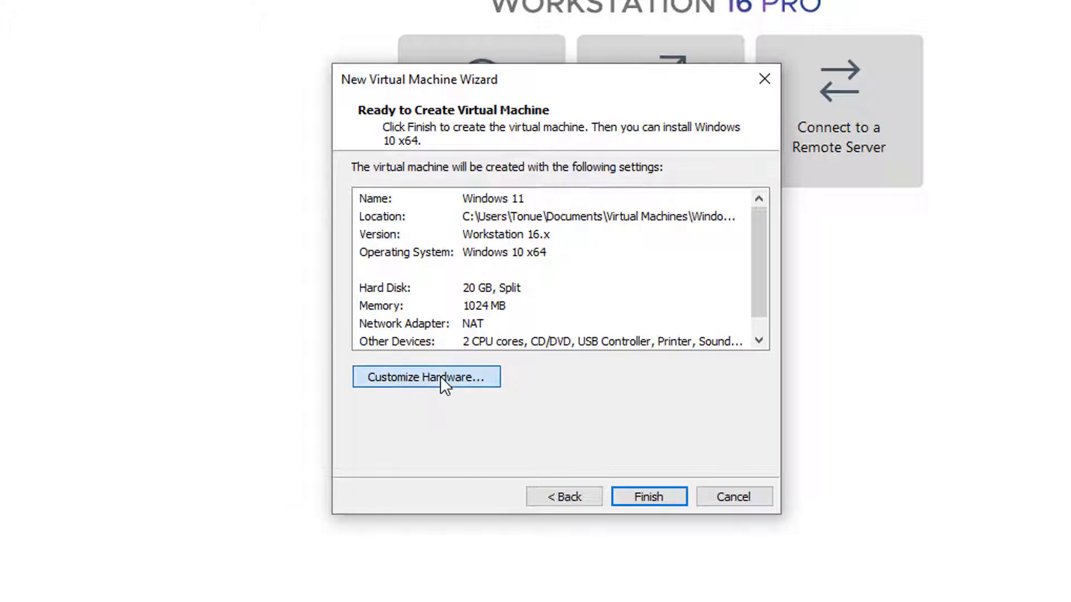
pyautogui.click(556, 188)
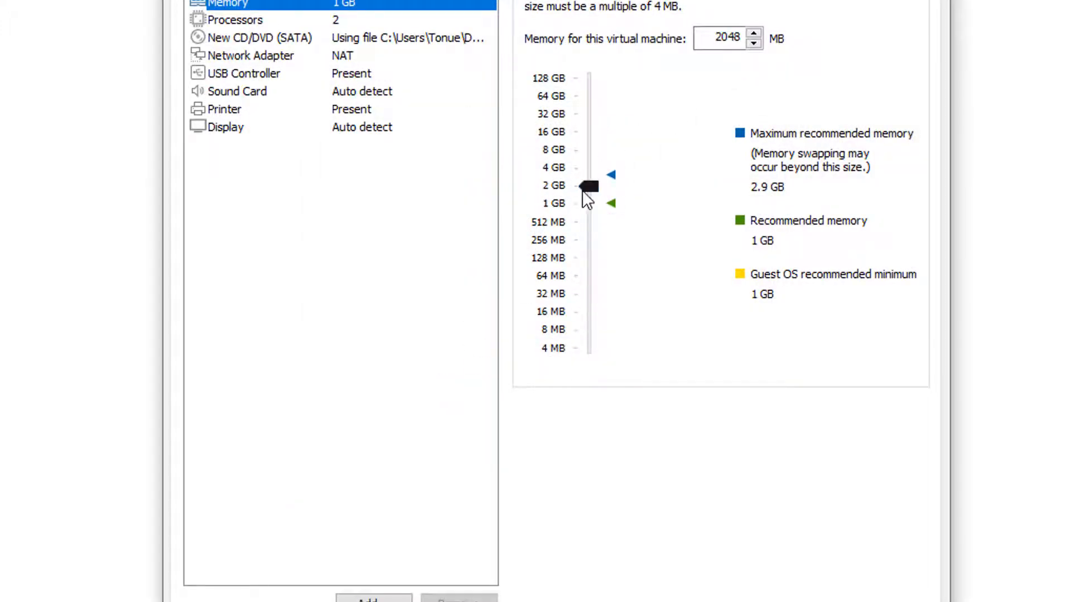
pyautogui.click(229, 19)
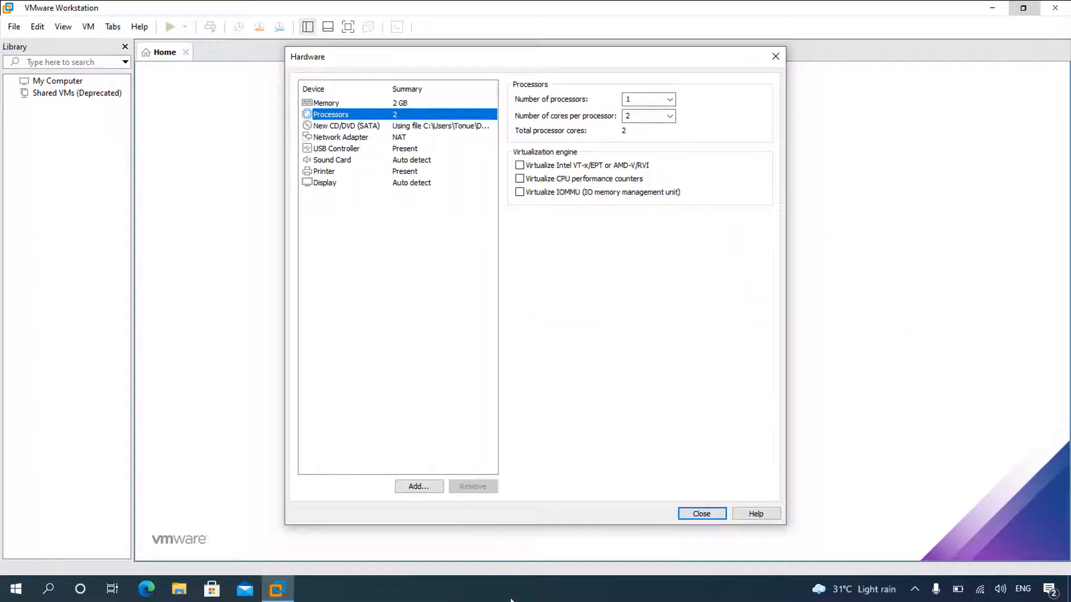
# Step: Check the host computer's CPU and memory performance in Task Manager, then close it
pyautogui.rightClick(510, 599)
pyautogui.click(542, 531)
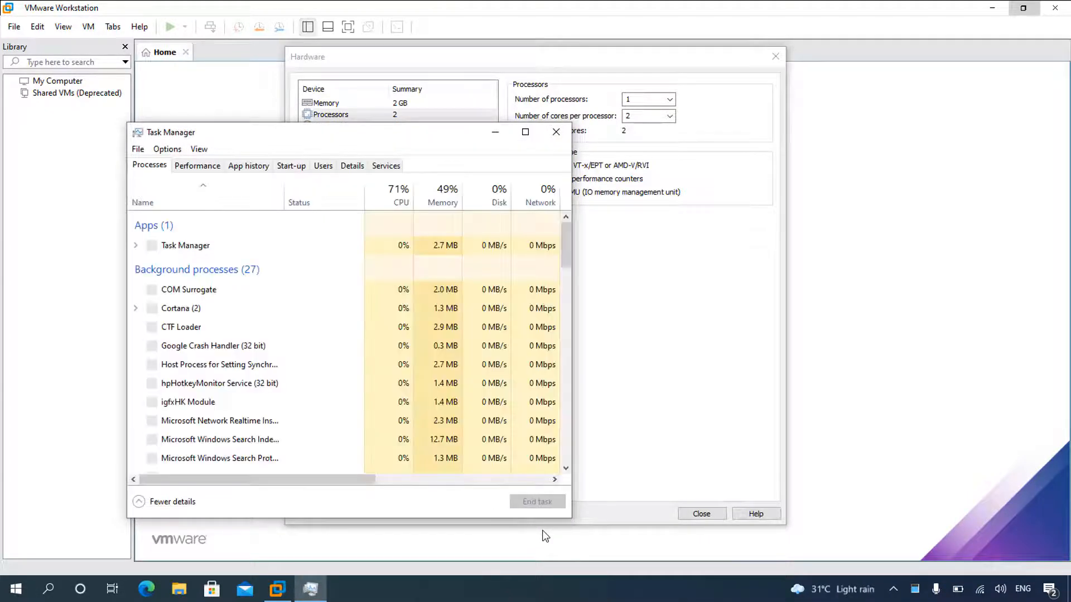
pyautogui.click(198, 166)
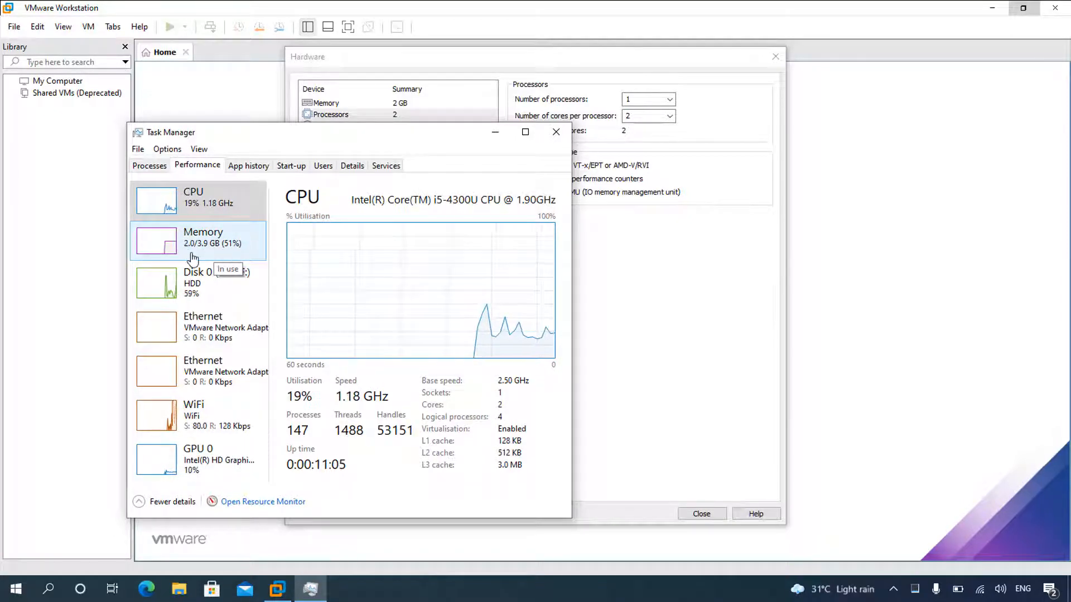
pyautogui.click(556, 132)
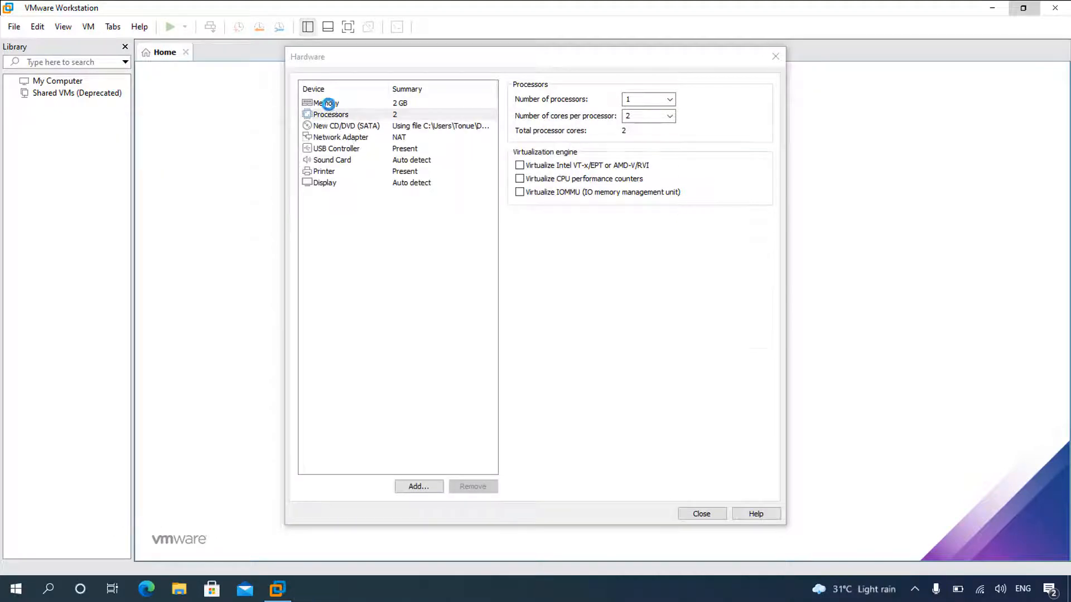
# Step: Review the memory and processor settings, close the hardware settings and finish creating the virtual machine
pyautogui.click(327, 102)
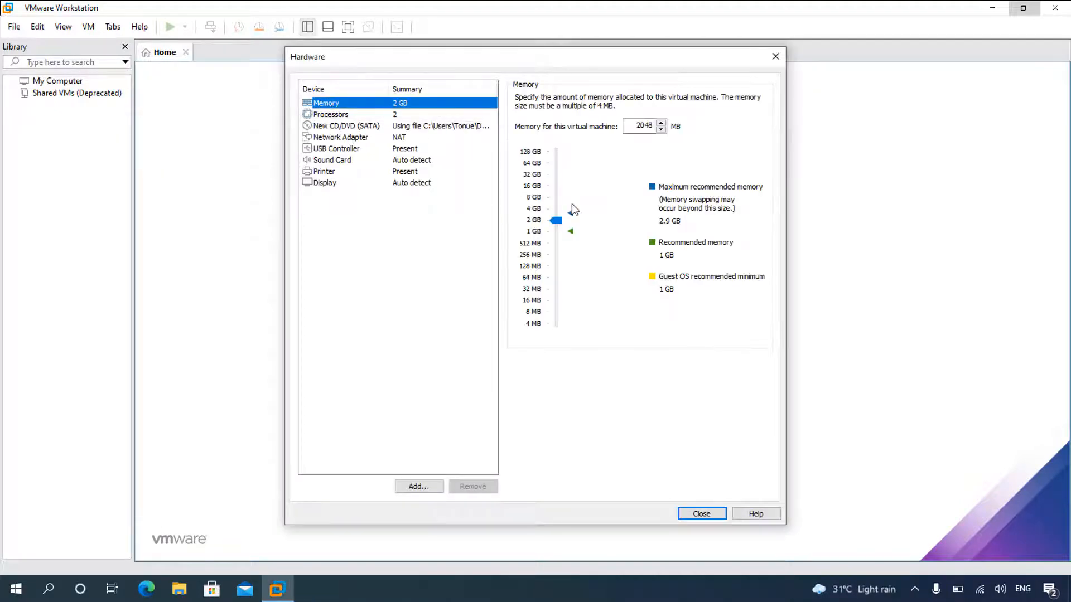
pyautogui.click(329, 115)
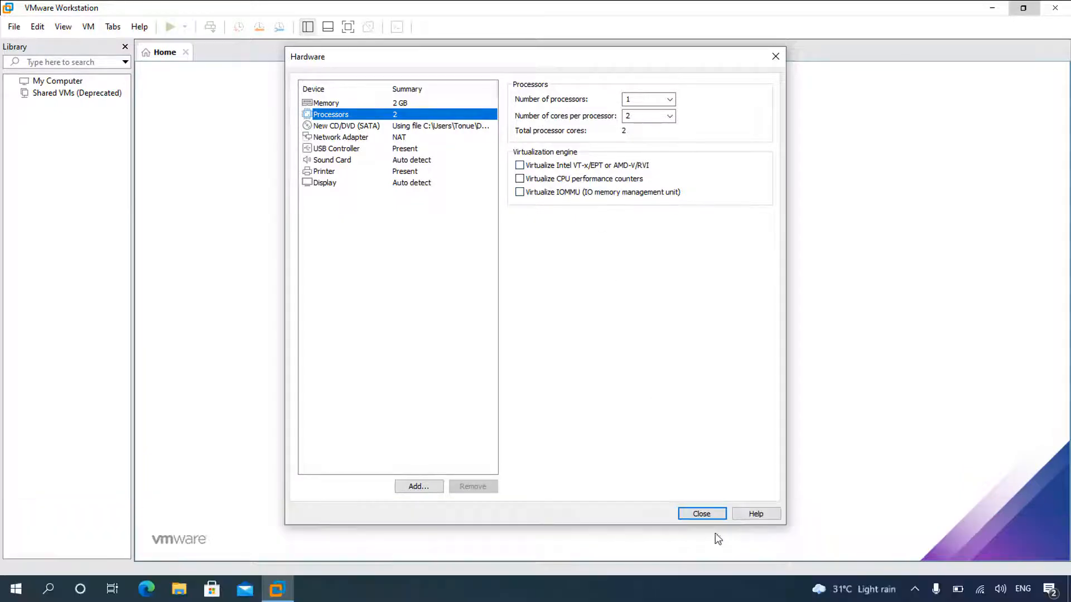
pyautogui.click(709, 514)
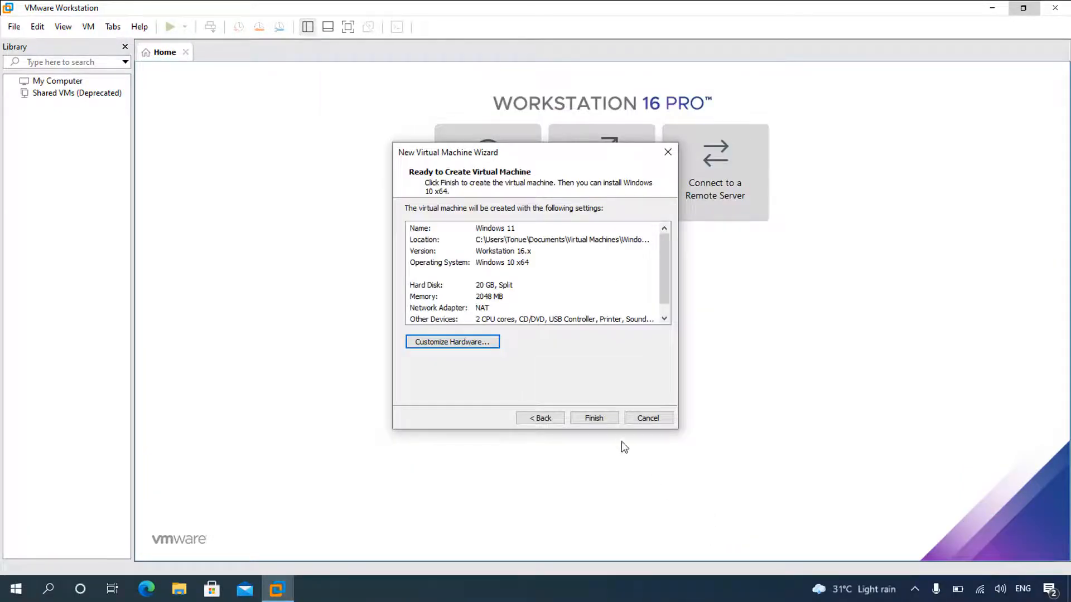
pyautogui.click(601, 422)
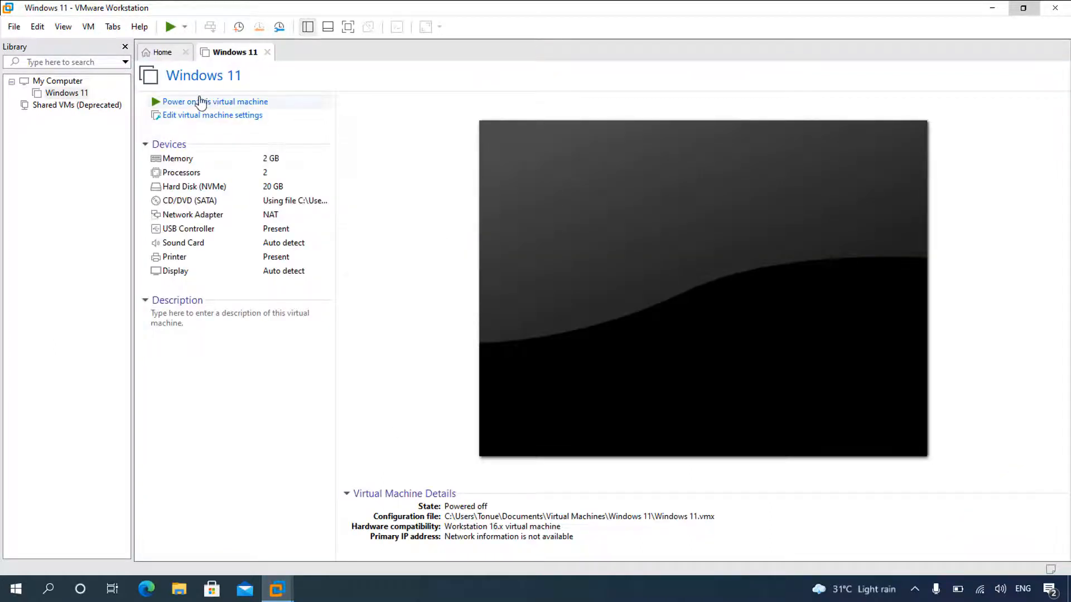
# Step: Power on the Windows 11 virtual machine and boot it from the installer disc image into Windows Setup
pyautogui.click(234, 105)
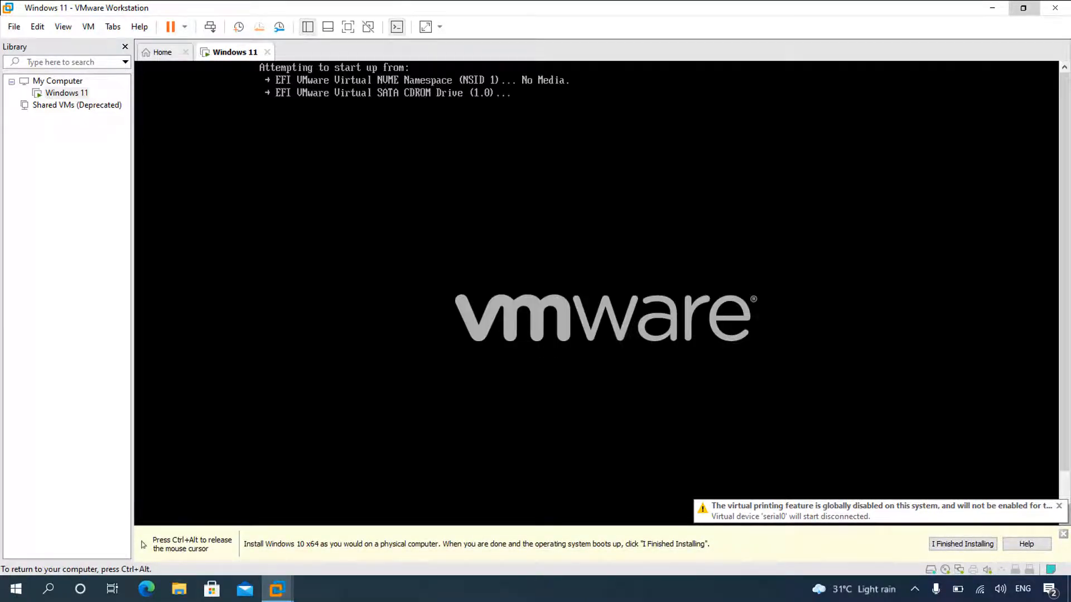
pyautogui.press('Return')
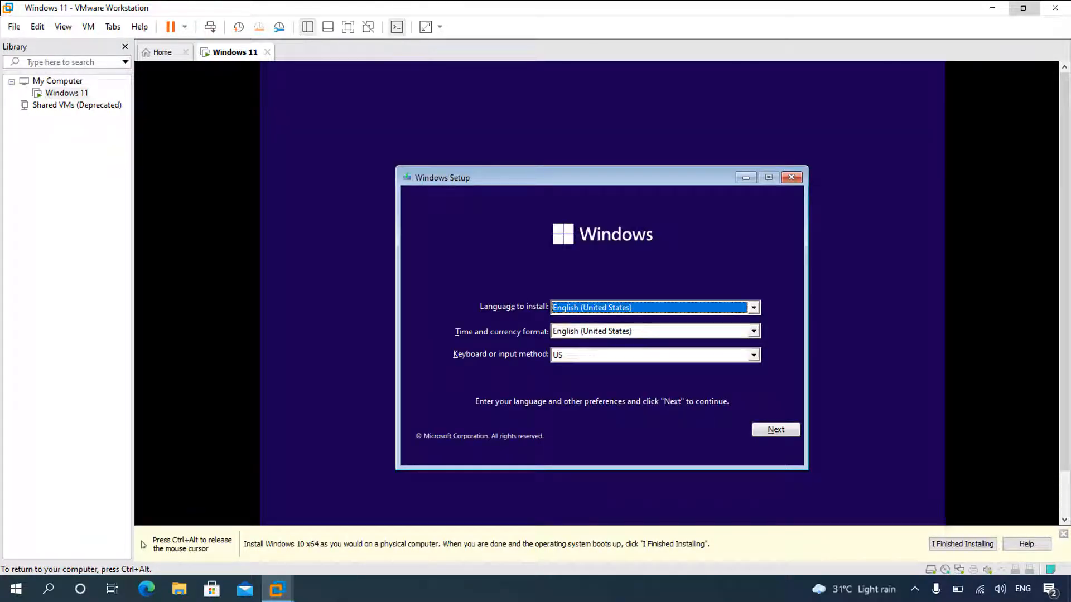
# Step: Release the cursor from the virtual machine, dismiss the installation hint bar and return input to the guest
pyautogui.hotkey('ctrl', 'alt')
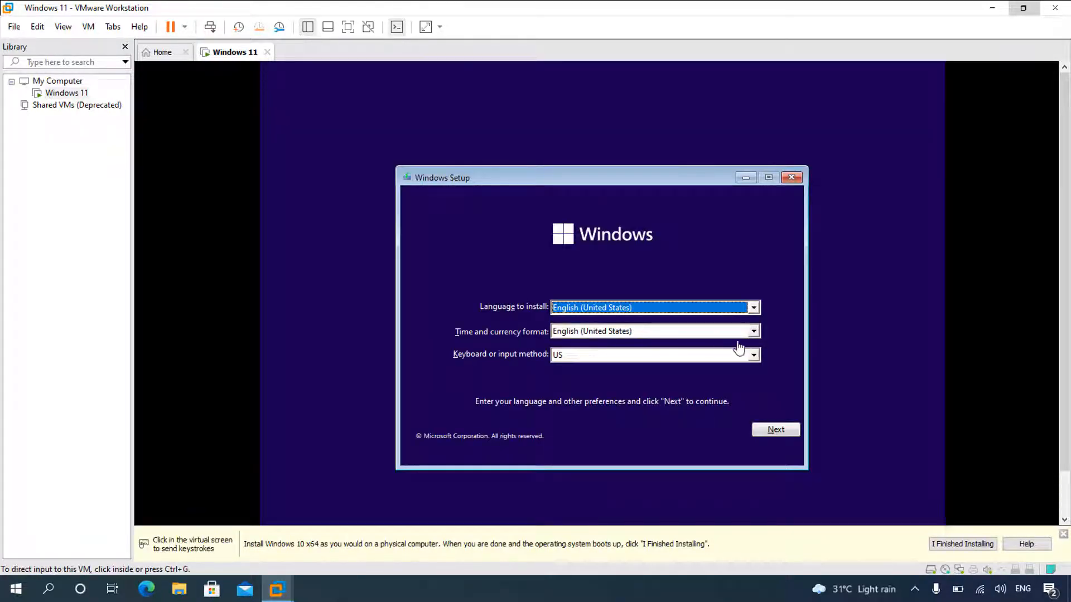
pyautogui.click(1063, 536)
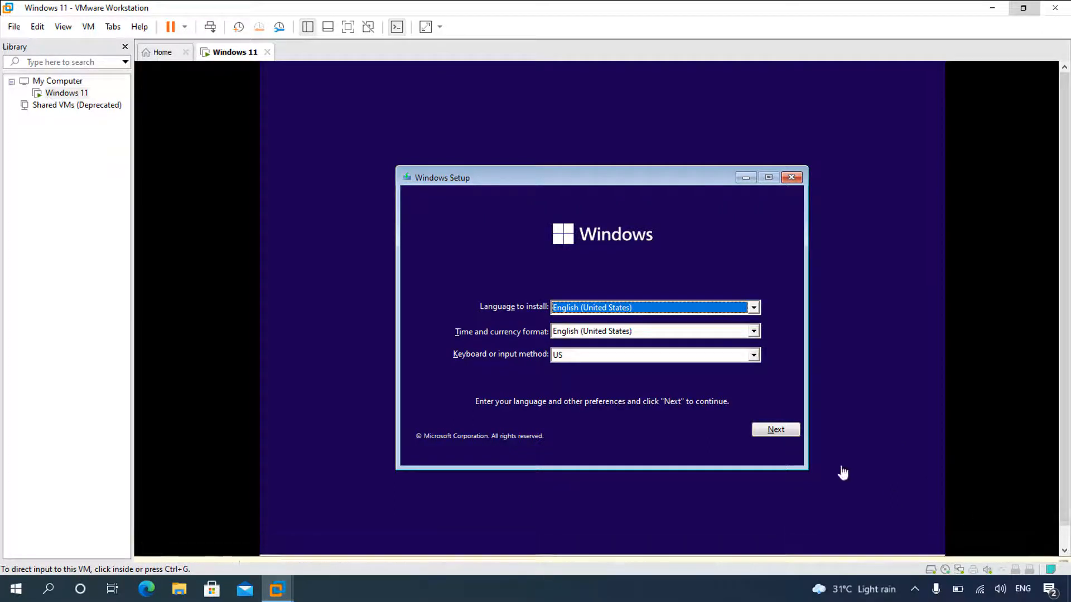
pyautogui.click(830, 379)
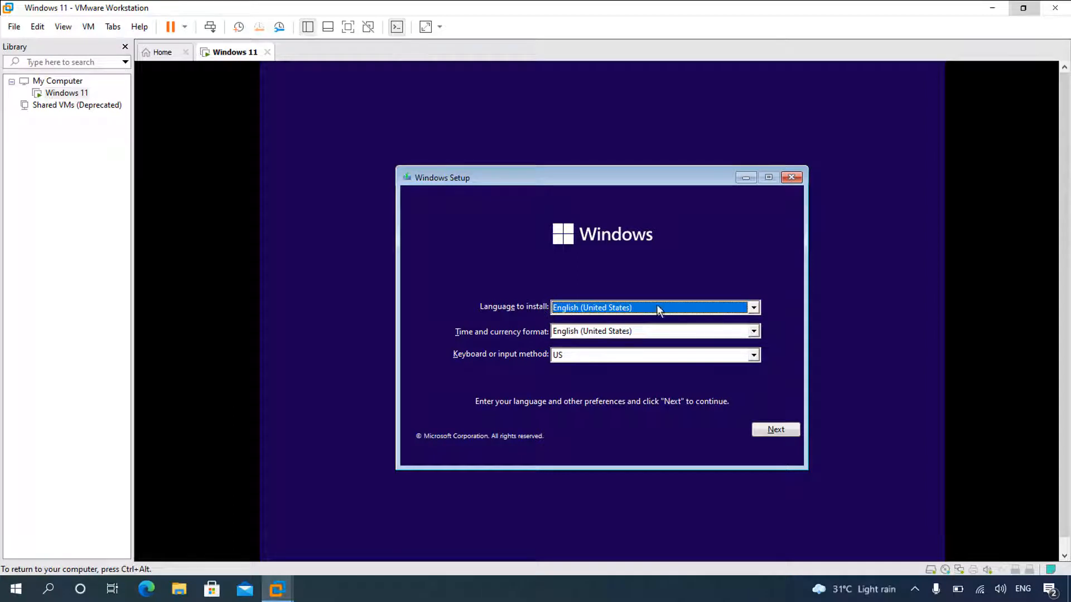
# Step: Keep English (United States) as language and time format with the US keyboard, and start the Windows installation
pyautogui.click(754, 307)
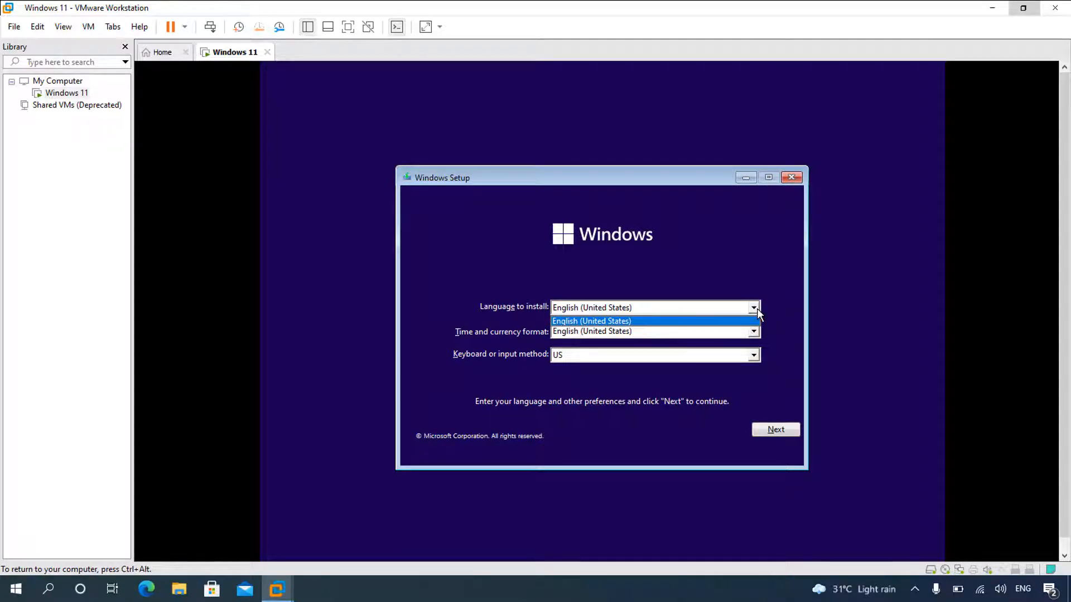
pyautogui.click(758, 309)
pyautogui.click(752, 335)
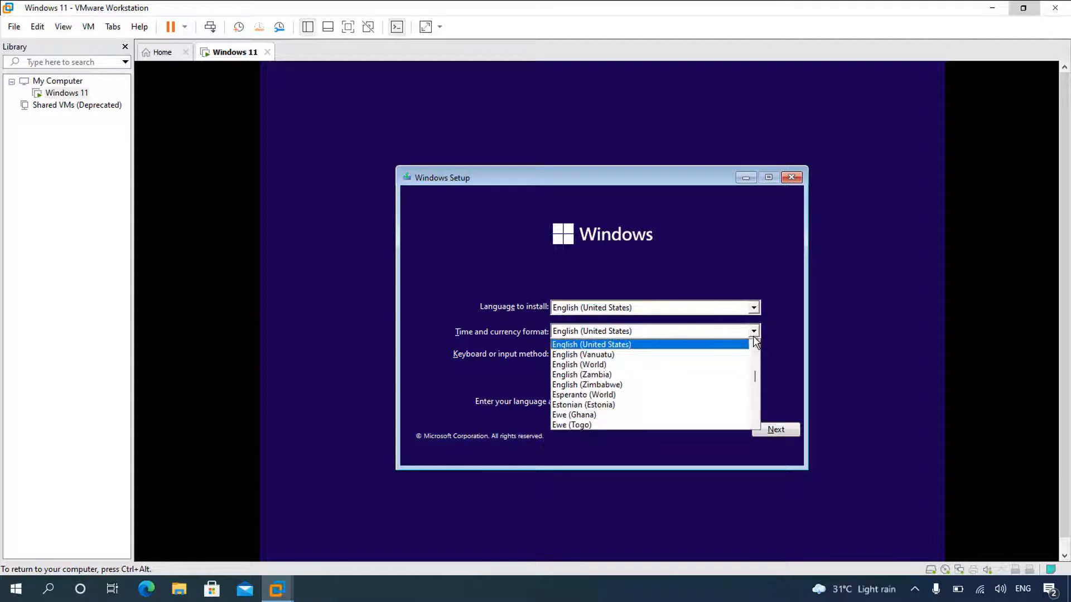
pyautogui.click(753, 335)
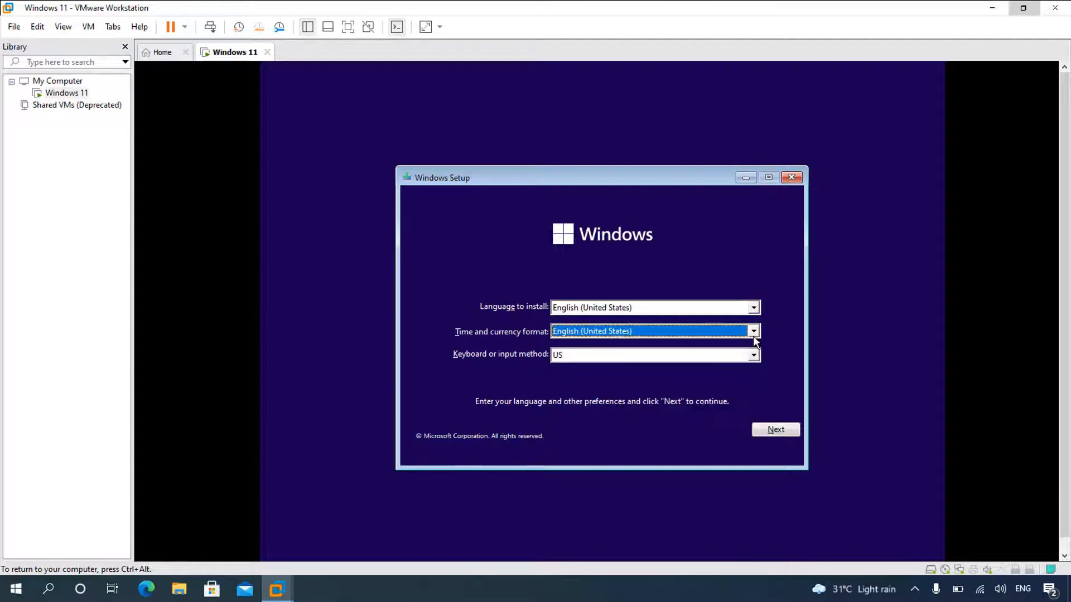
pyautogui.click(780, 429)
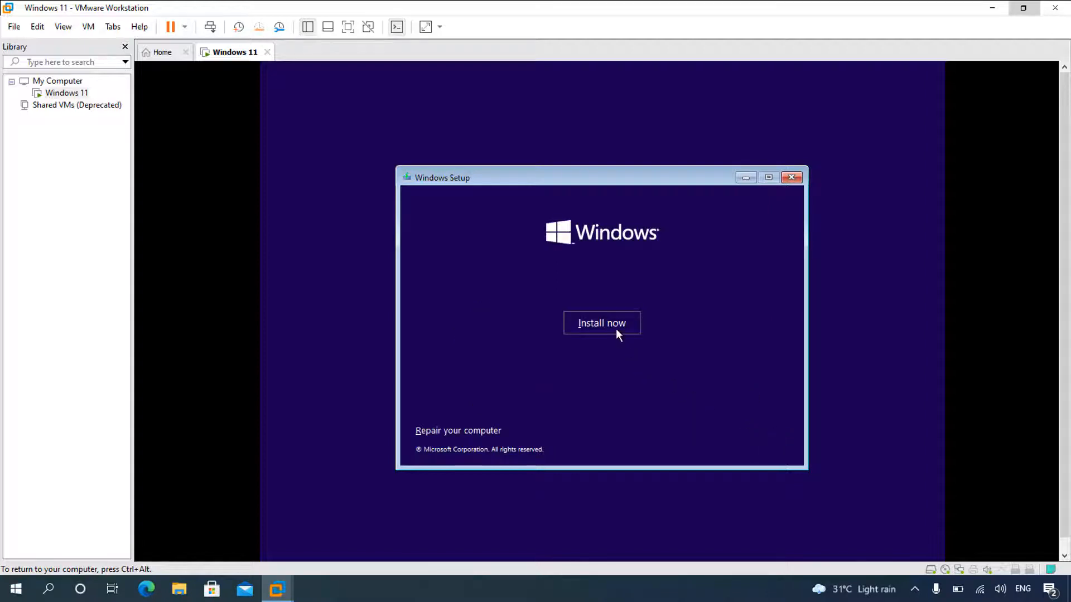
pyautogui.click(616, 329)
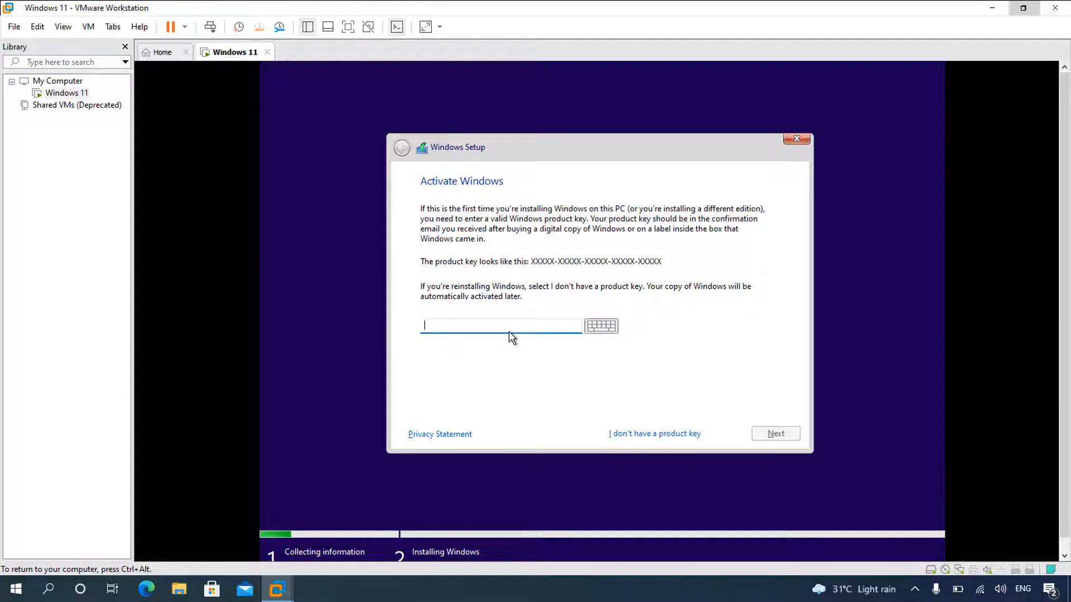
# Step: Continue setup without a product key and choose Windows 10 Pro as the operating system to install
pyautogui.click(652, 435)
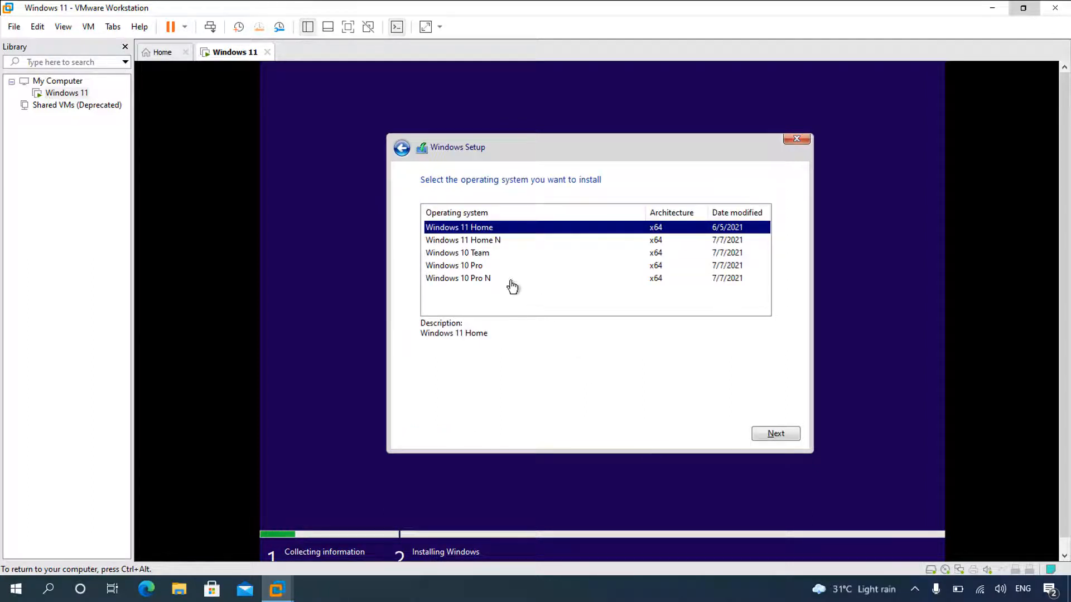
pyautogui.click(468, 268)
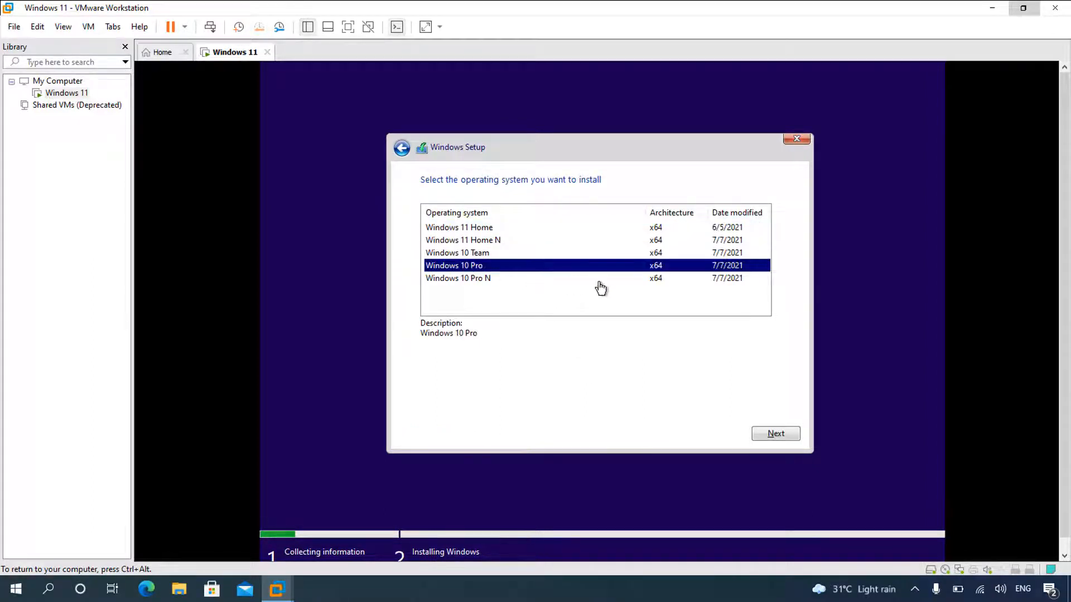
pyautogui.click(775, 433)
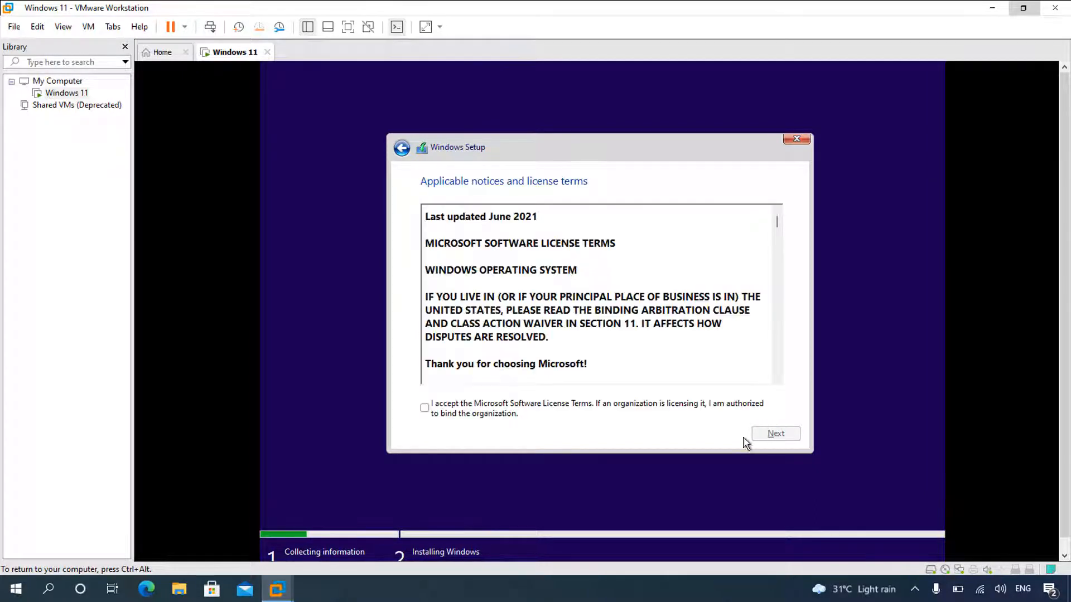
# Step: Accept the Microsoft Software License Terms and choose the custom, Windows-only installation type
pyautogui.click(426, 409)
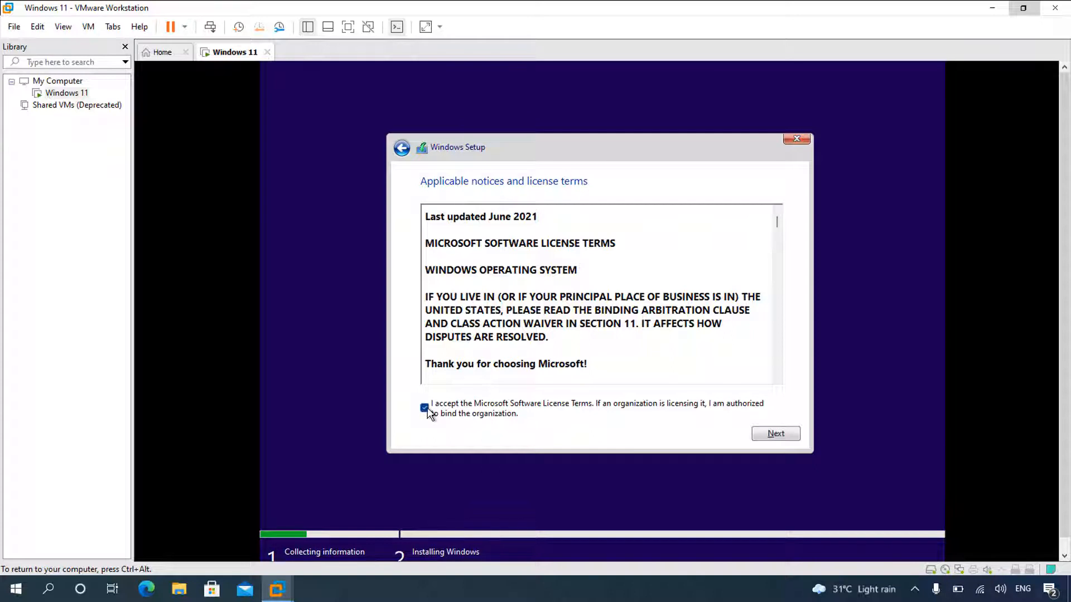
pyautogui.click(777, 433)
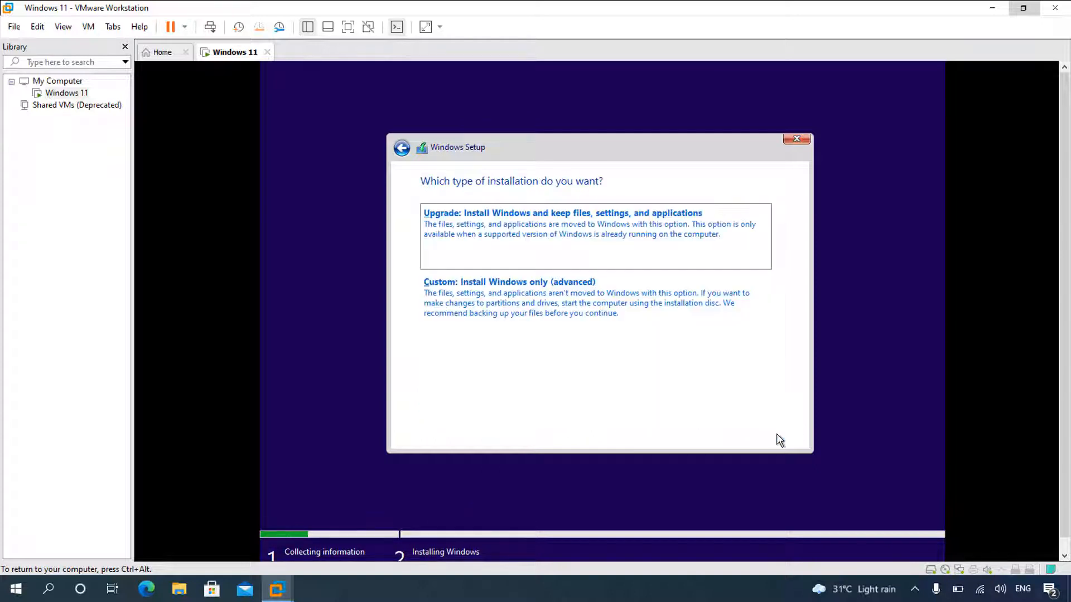
pyautogui.click(555, 304)
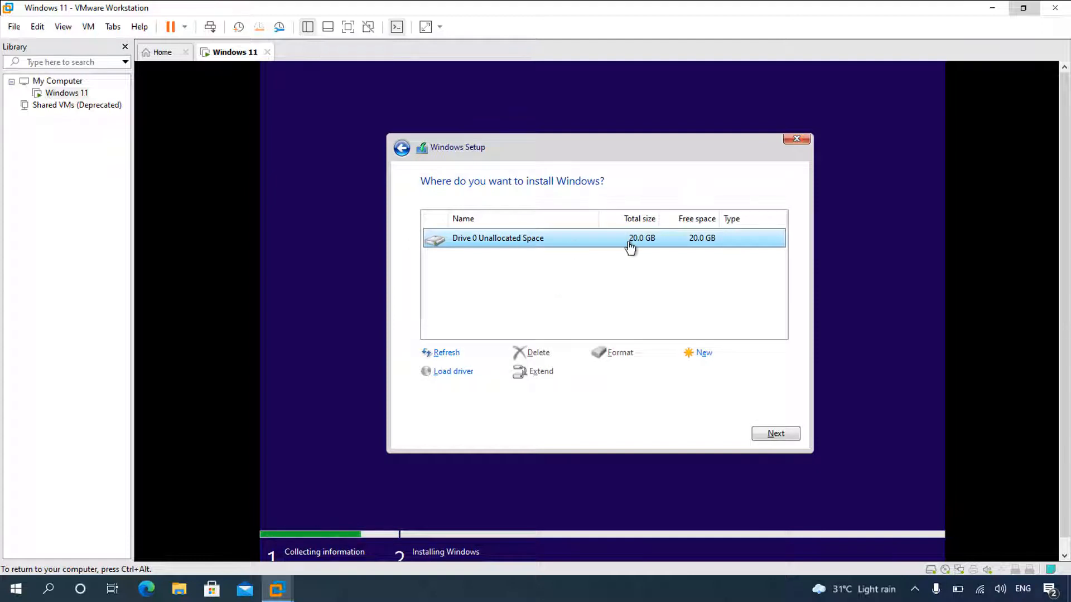
# Step: Create a new 20480 MB partition on Drive 0's unallocated space, allowing the additional system partitions
pyautogui.click(704, 355)
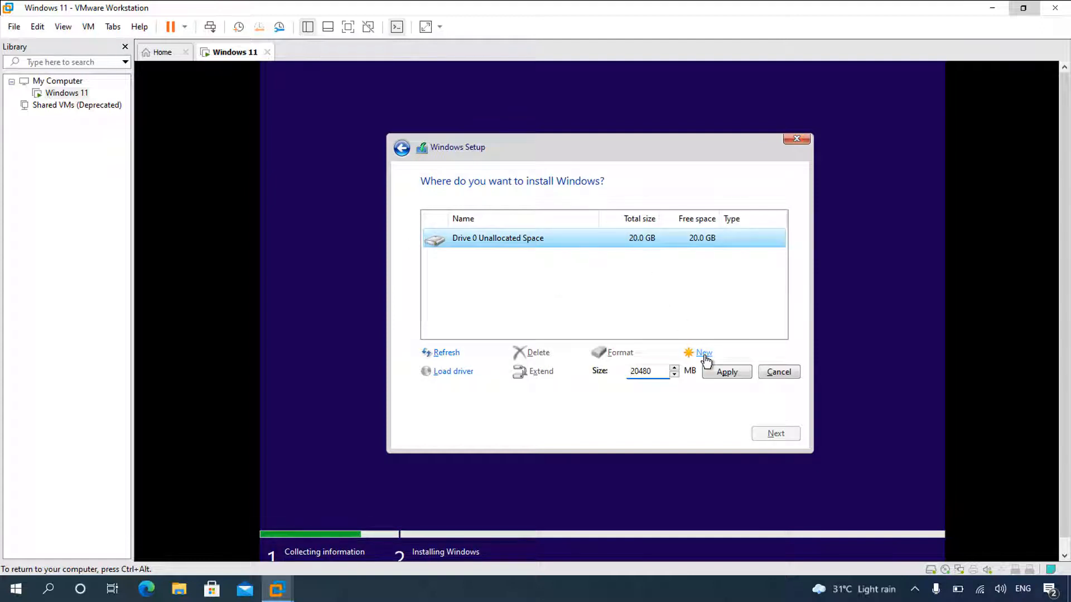
pyautogui.click(727, 372)
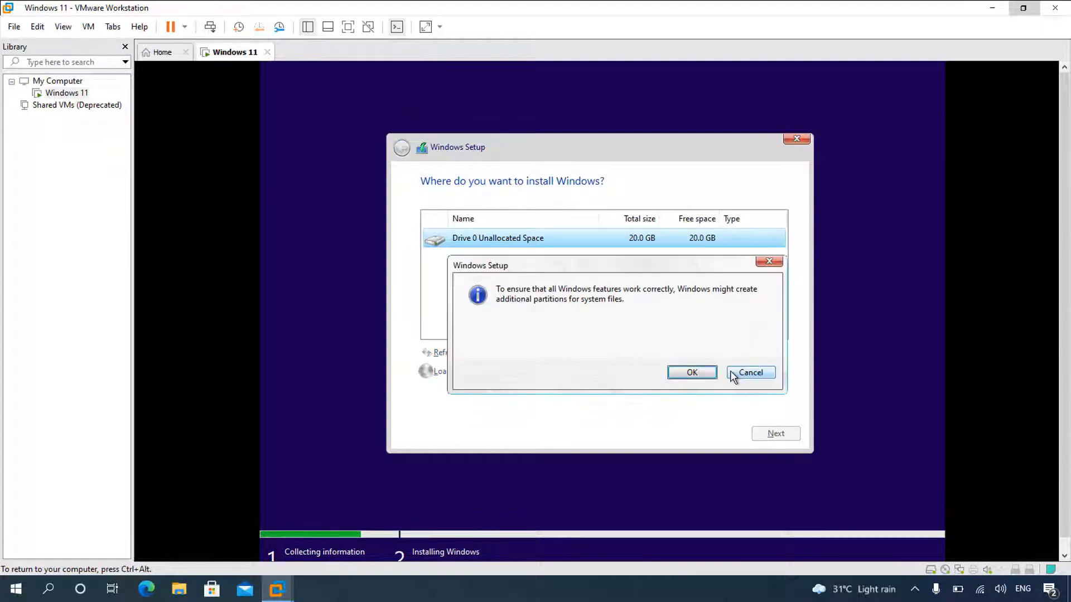
pyautogui.click(697, 374)
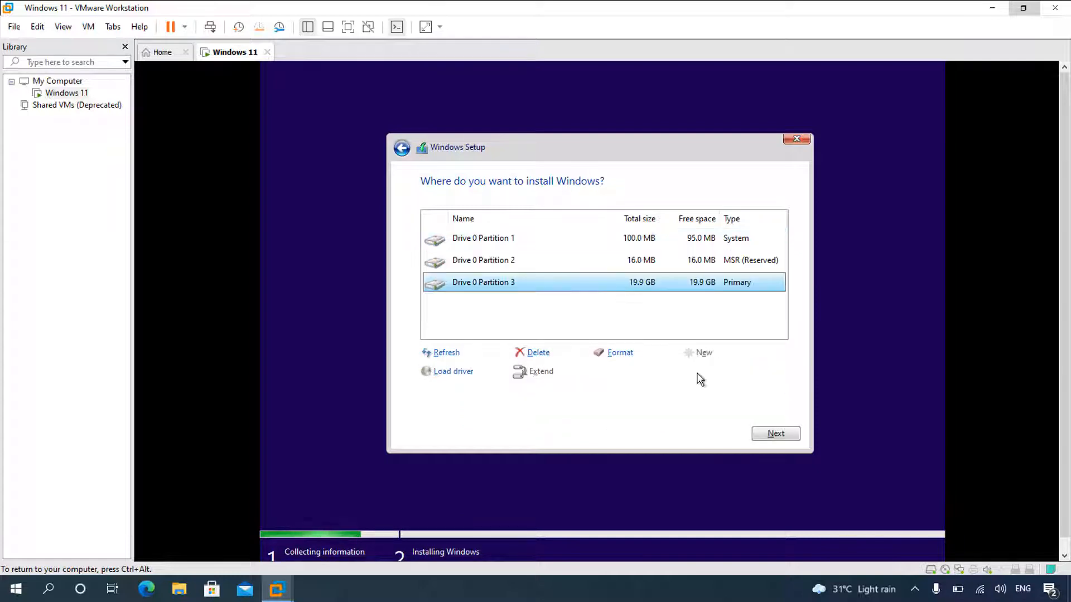
# Step: Delete the 100 MB System partition and the 16 MB MSR (Reserved) partition from Drive 0
pyautogui.click(543, 240)
pyautogui.click(537, 354)
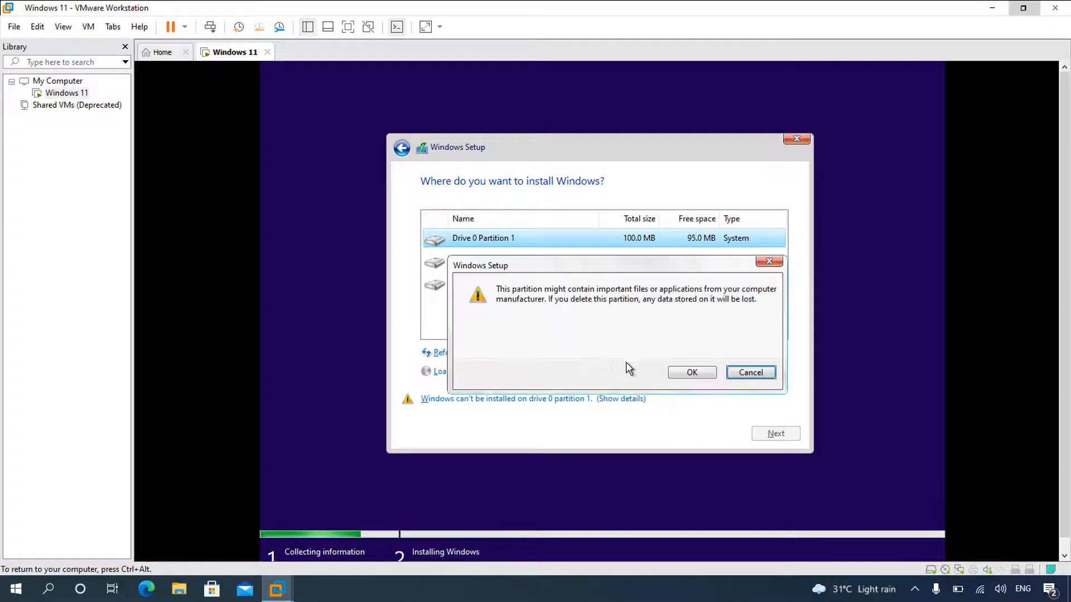
pyautogui.click(697, 373)
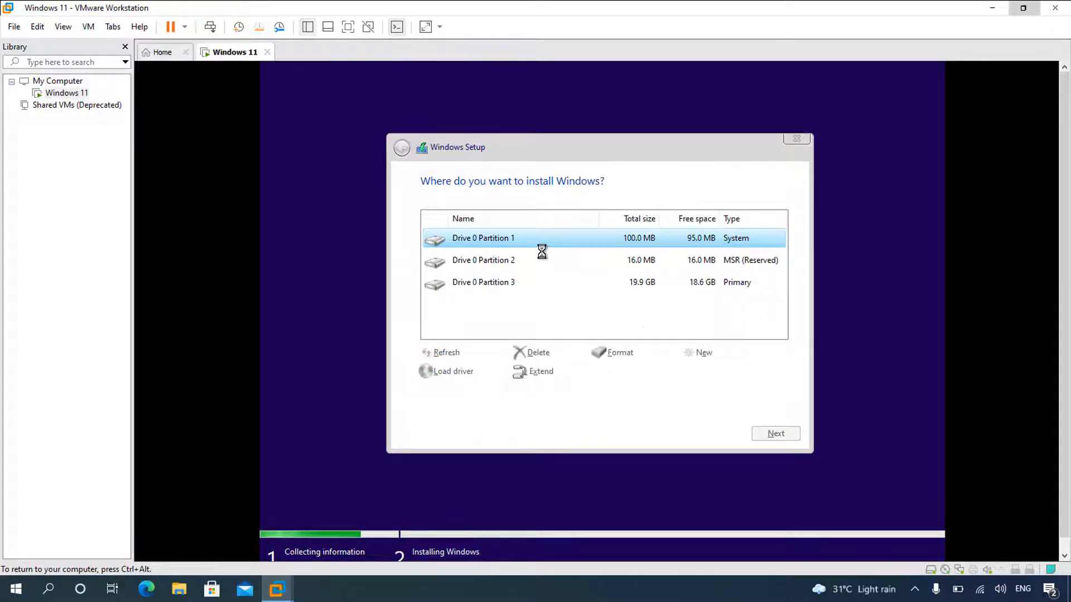
pyautogui.click(512, 263)
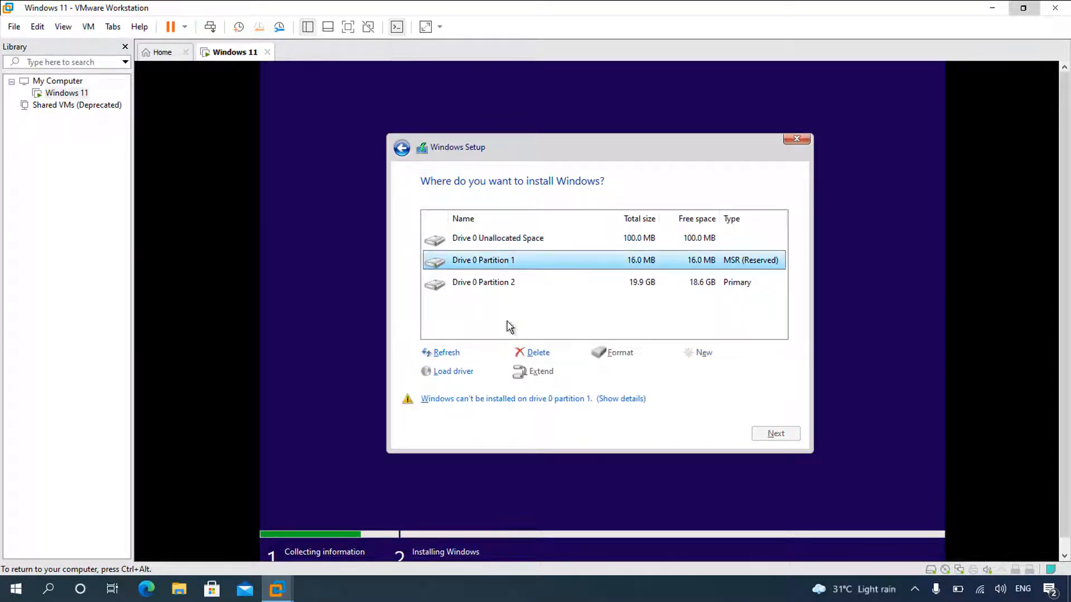
pyautogui.click(535, 353)
pyautogui.click(691, 369)
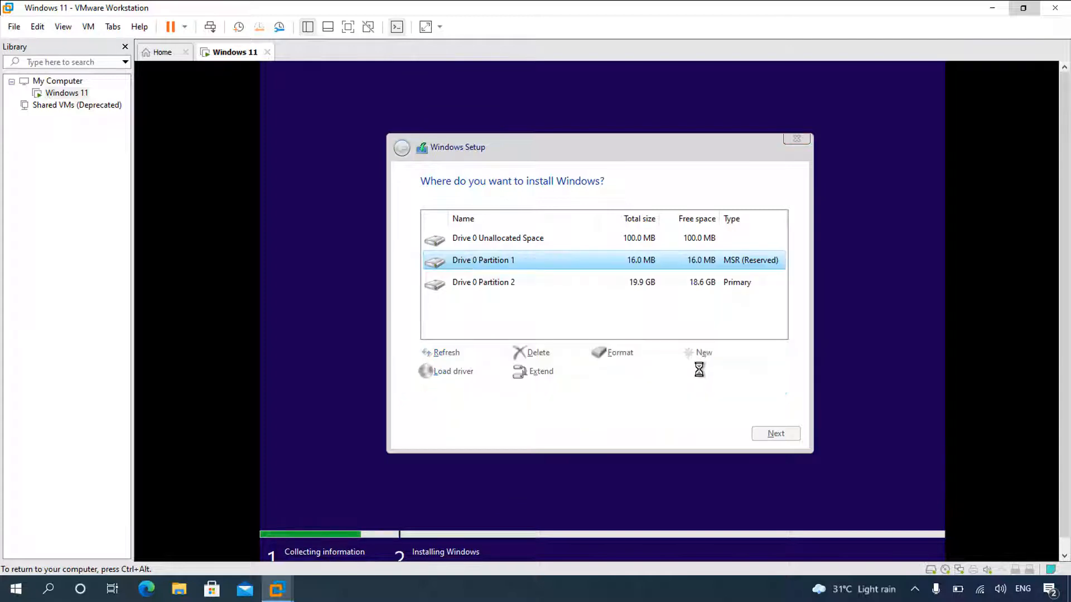
# Step: Format the remaining primary partition on Drive 0 and start installing Windows on it
pyautogui.click(650, 268)
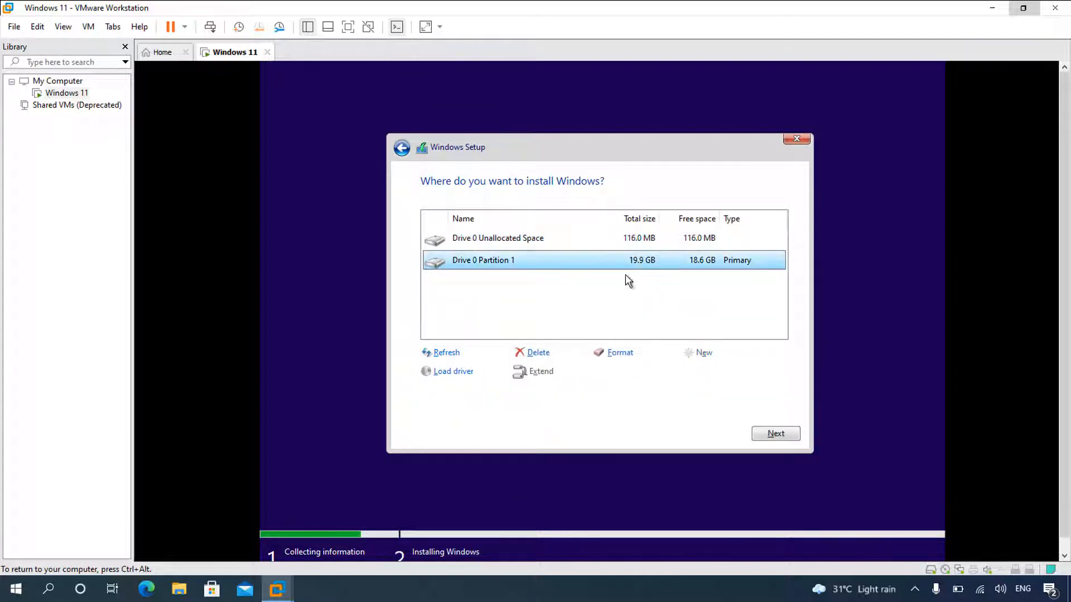
pyautogui.click(616, 355)
pyautogui.click(670, 374)
pyautogui.click(775, 433)
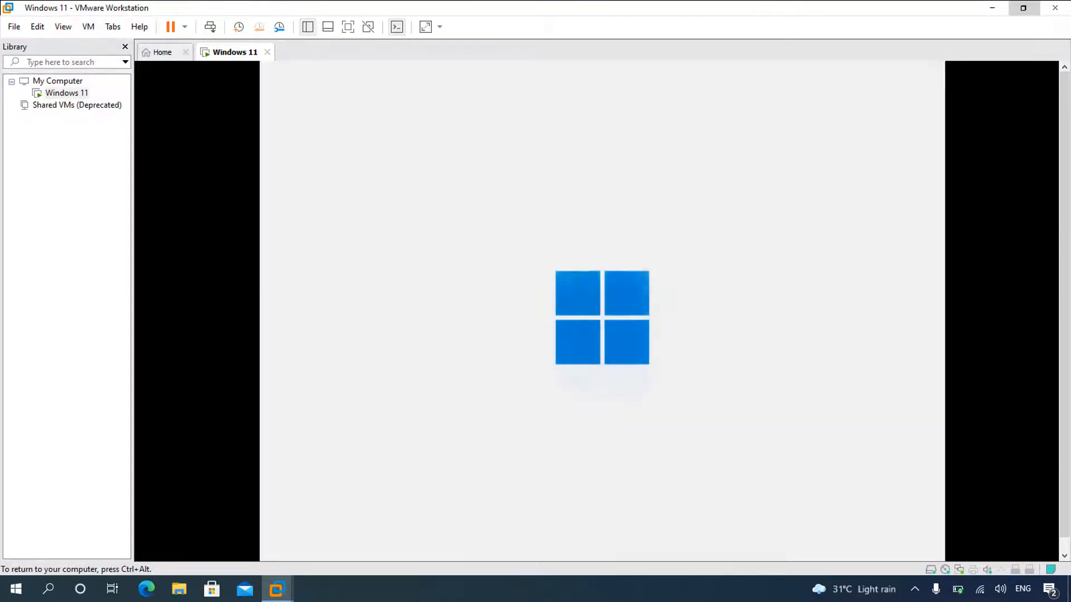
# Step: Accept the preselected region and the US keyboard layout, and skip adding a second keyboard layout
pyautogui.click(847, 505)
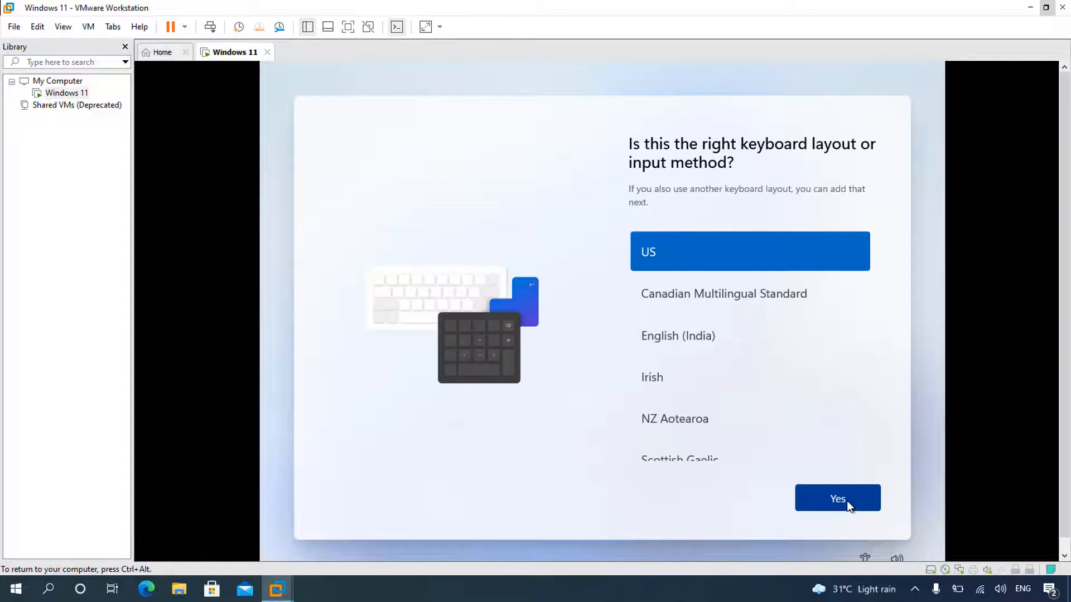
pyautogui.click(848, 506)
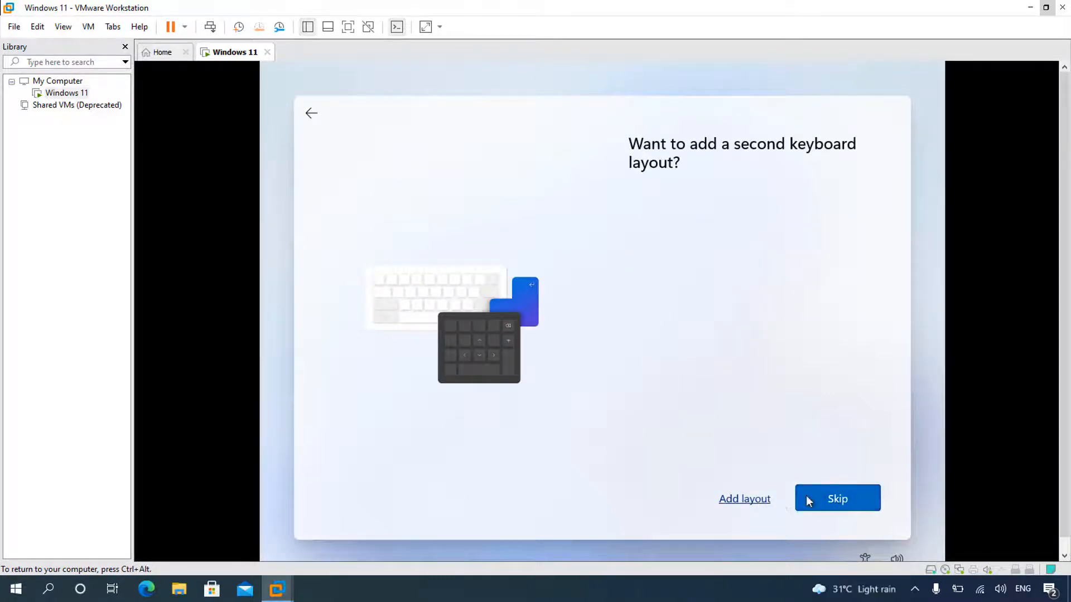
pyautogui.click(842, 498)
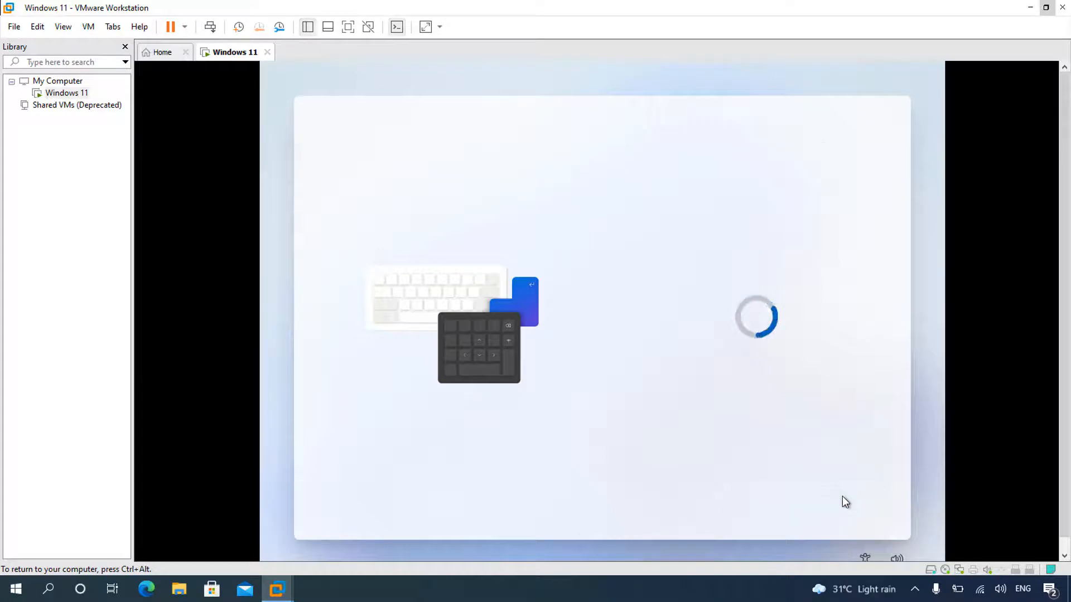
# Step: Choose an offline account instead of a Microsoft account and create the user Express without a password
pyautogui.click(669, 403)
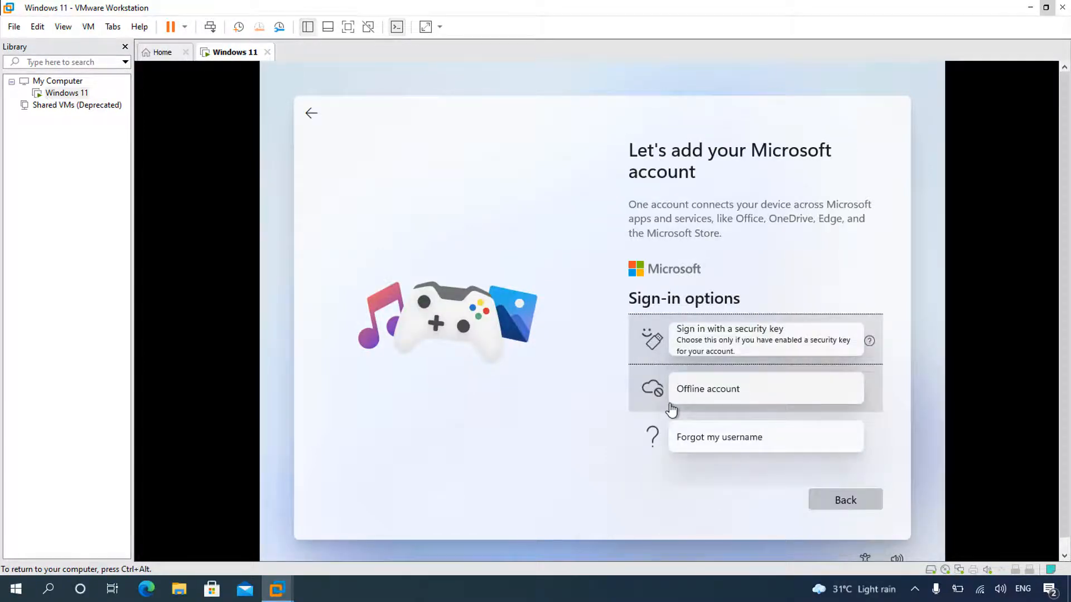
pyautogui.click(718, 397)
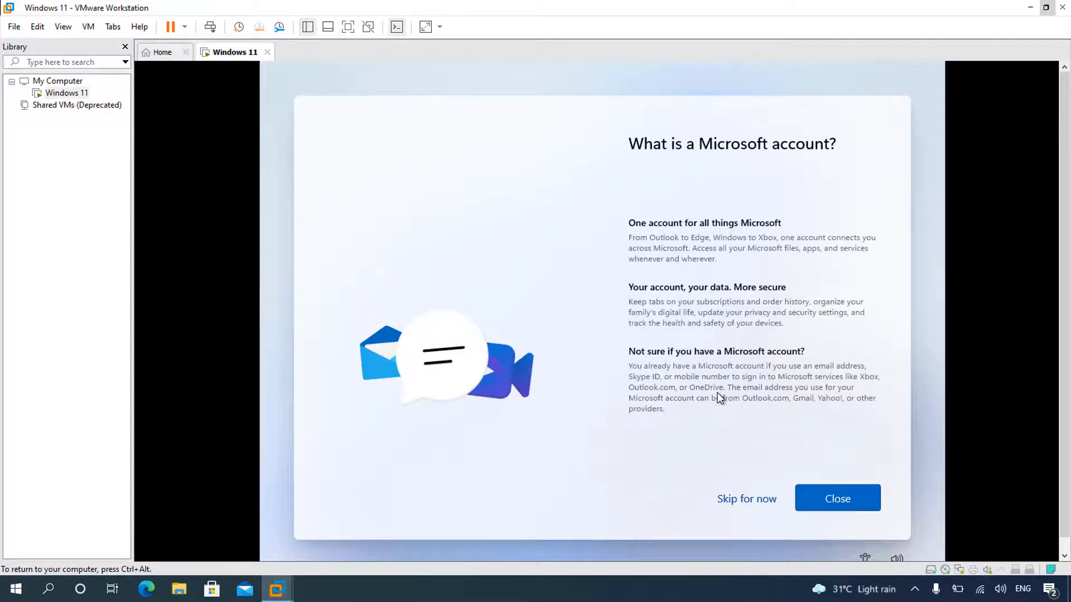
pyautogui.click(752, 501)
pyautogui.write('Express')
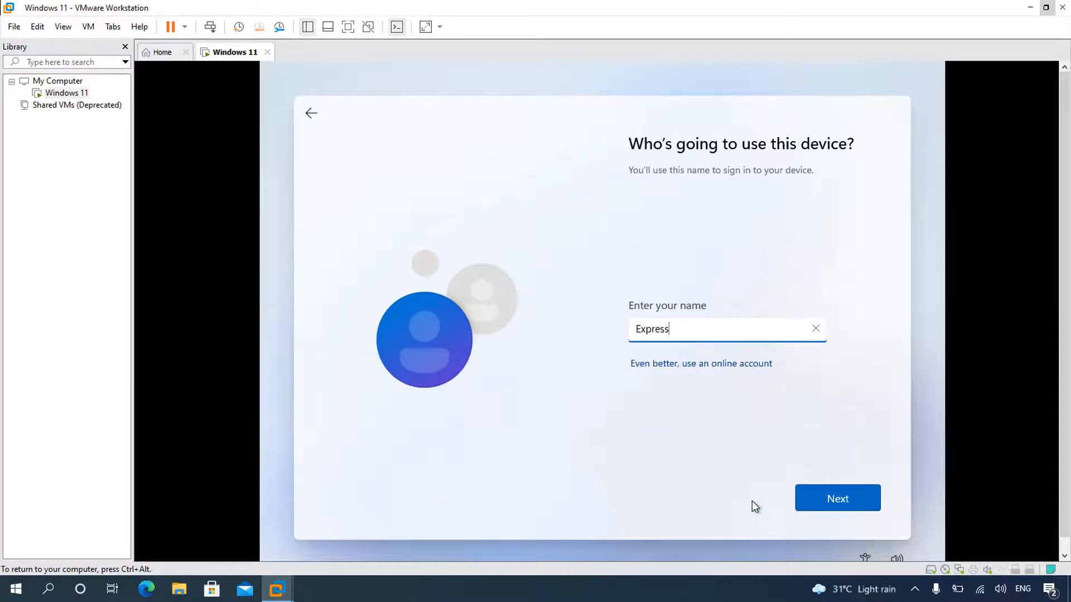
pyautogui.click(833, 500)
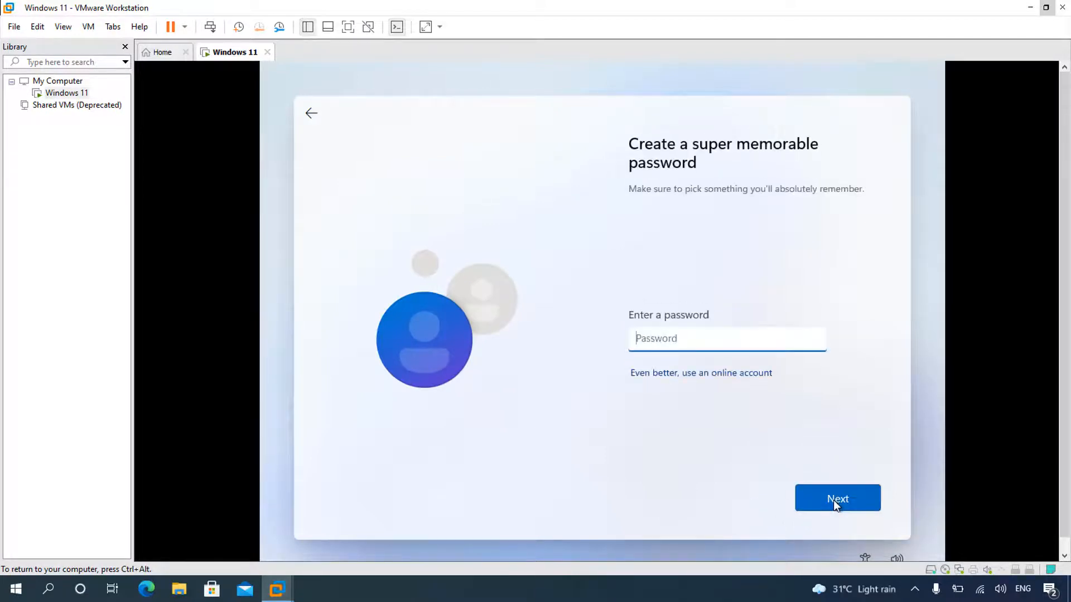
pyautogui.click(833, 500)
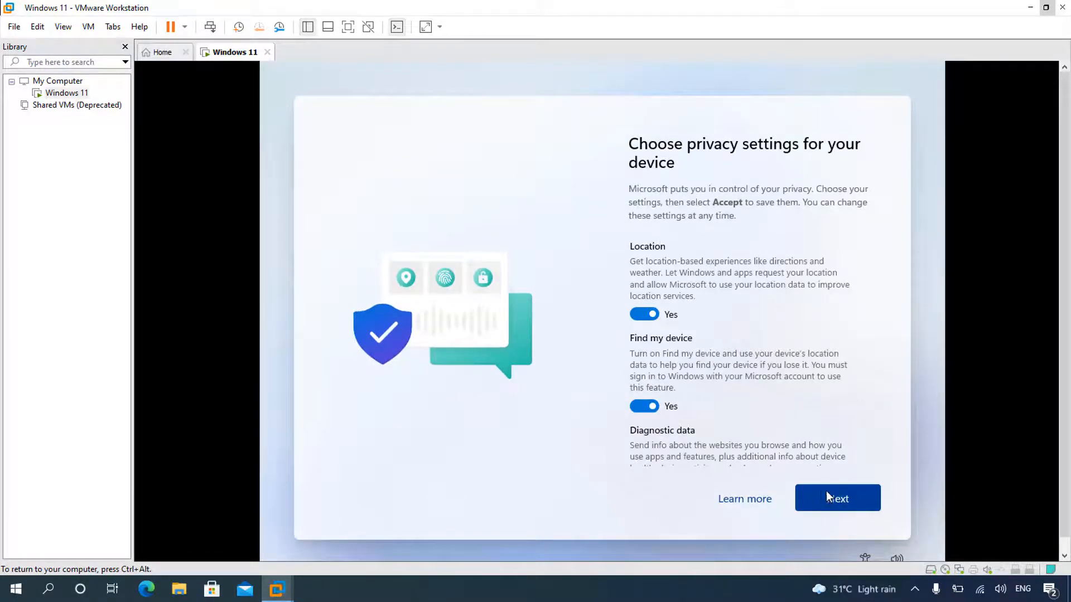
# Step: Accept the default device privacy settings and finish the first-run setup
pyautogui.click(843, 497)
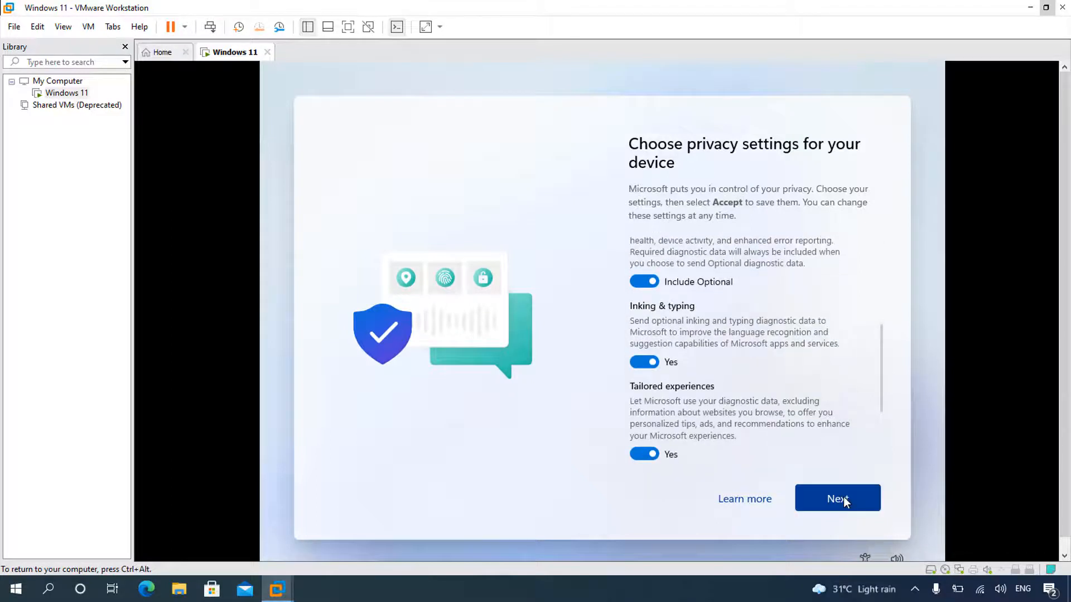
pyautogui.click(843, 498)
pyautogui.click(846, 499)
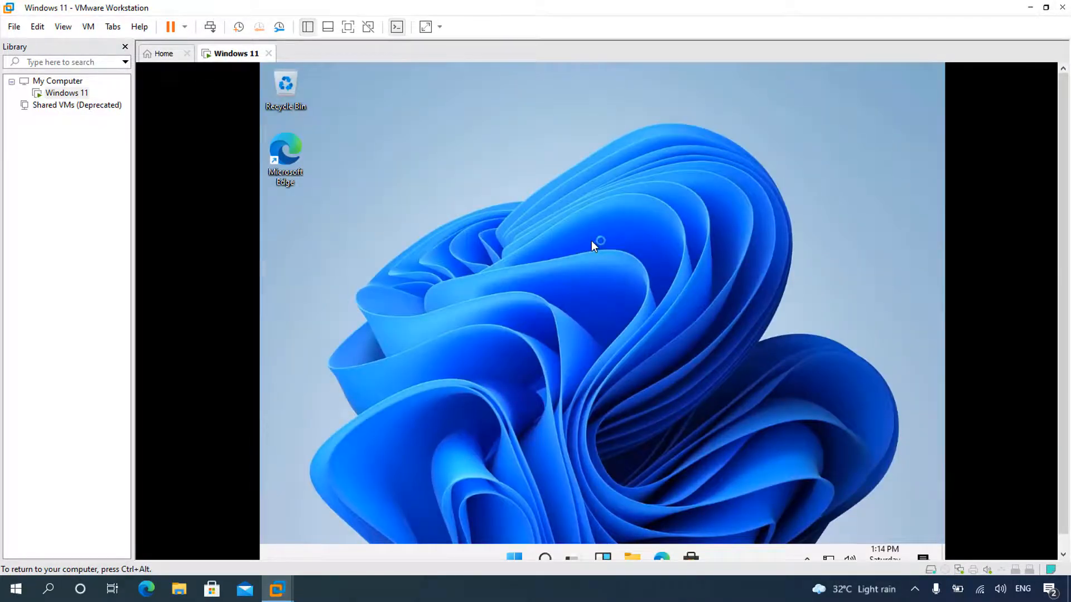
# Step: Try the 1366 × 768 display resolution in the guest's display settings, and revert the change
pyautogui.rightClick(591, 239)
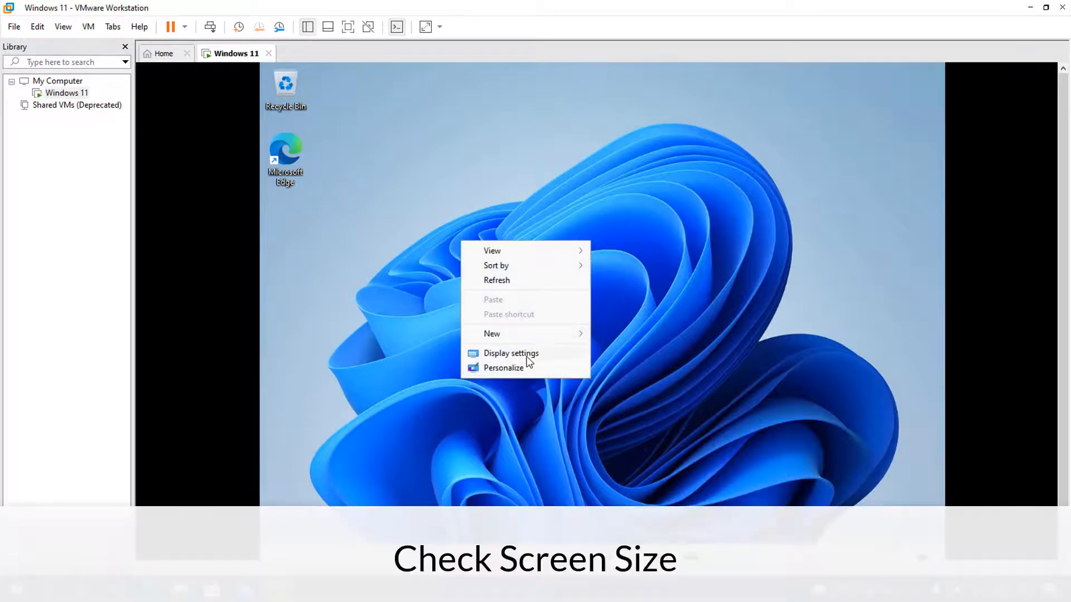
pyautogui.click(527, 353)
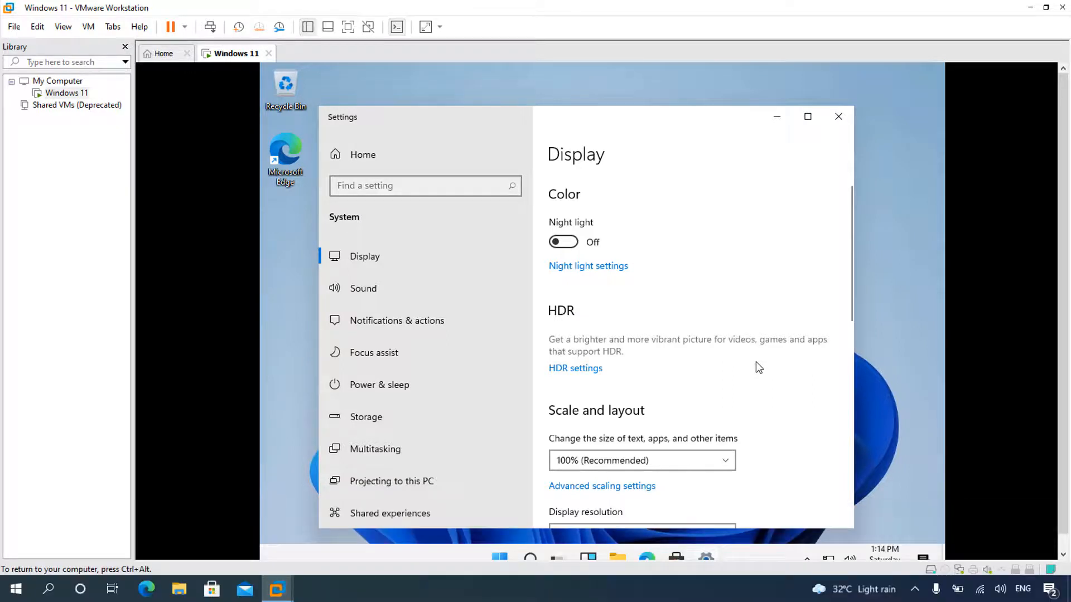
pyautogui.scroll(-2, 757, 367)
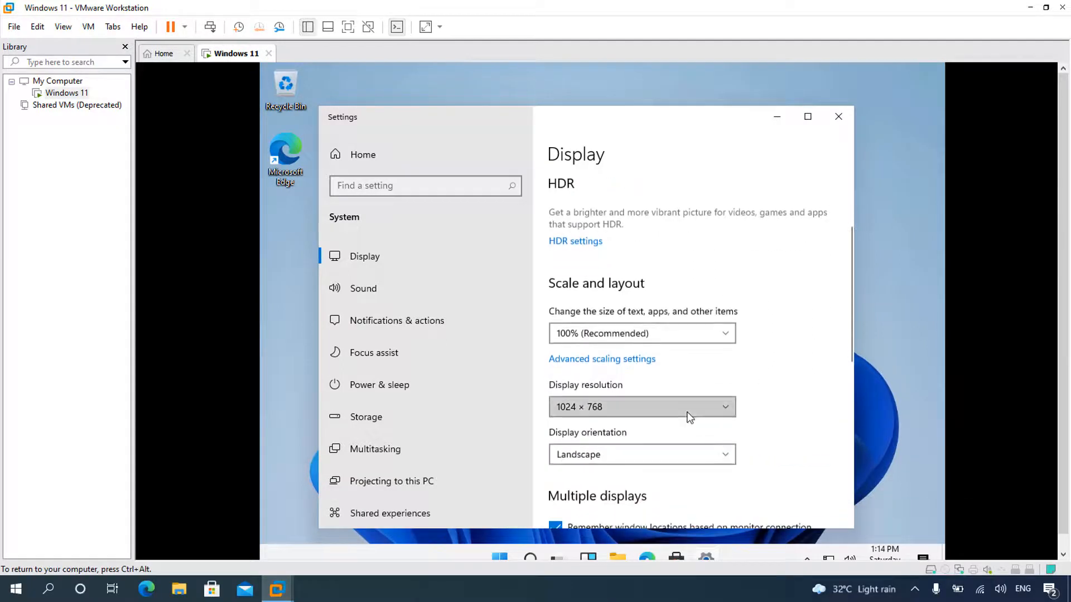
pyautogui.click(687, 413)
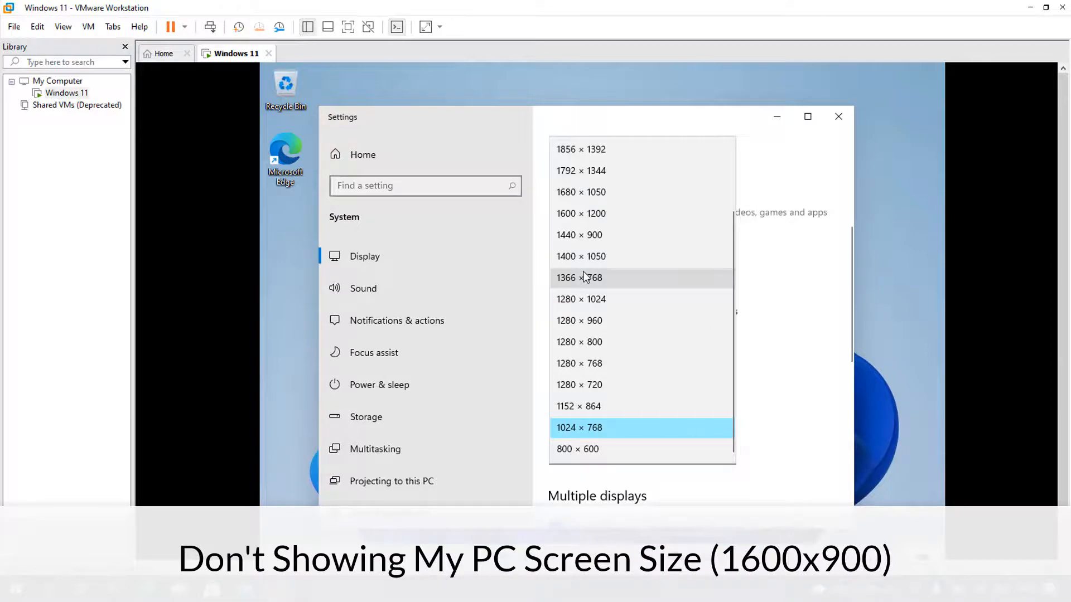
pyautogui.click(589, 278)
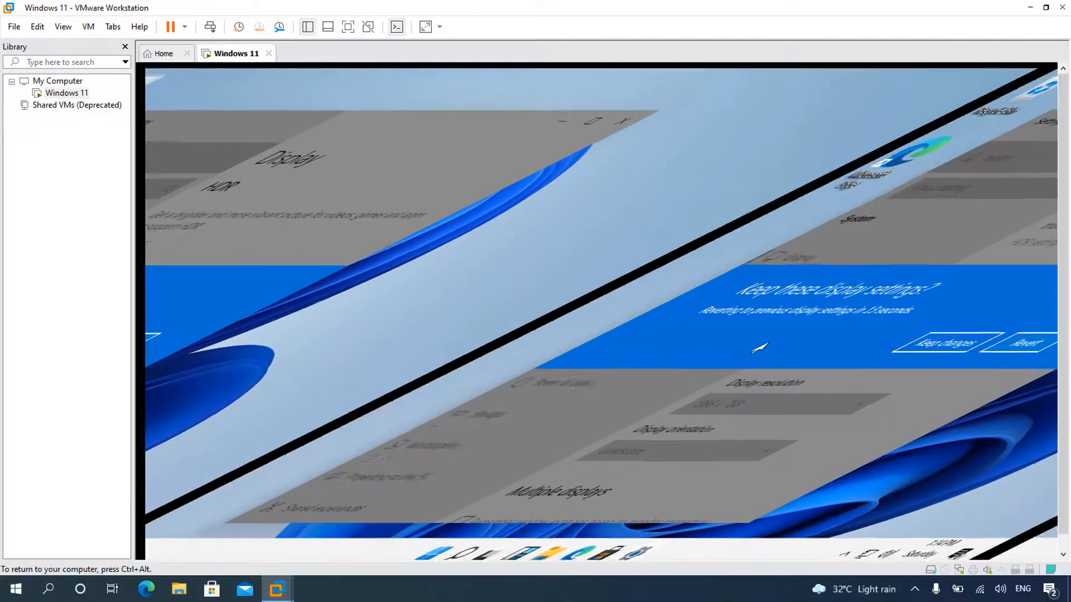
pyautogui.click(1014, 349)
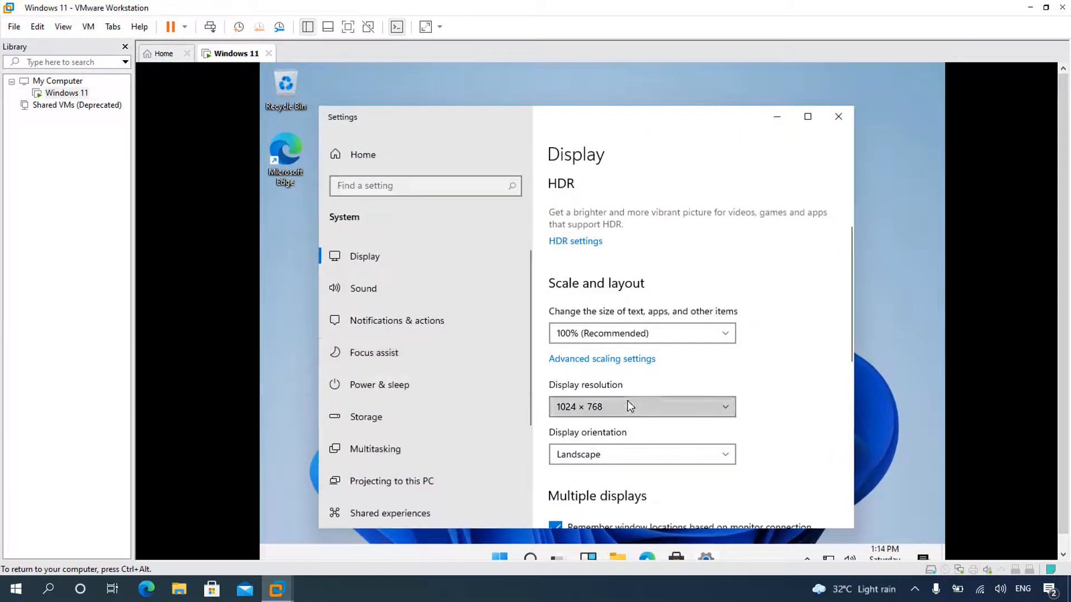
# Step: Look through the available display resolutions and the remaining display options, and close the Settings window
pyautogui.click(627, 401)
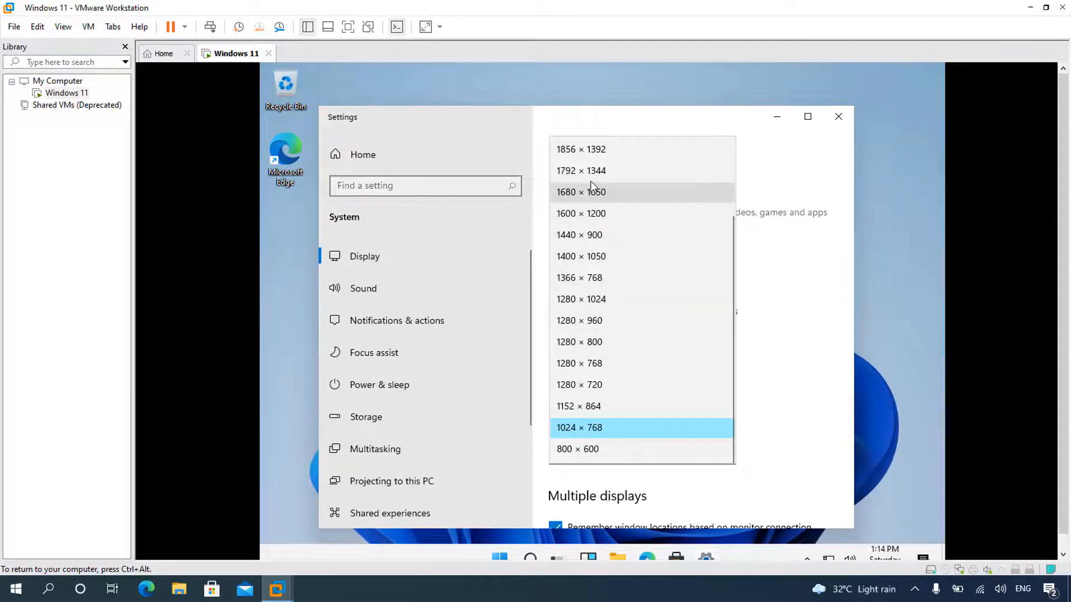
pyautogui.scroll(3, 594, 162)
pyautogui.scroll(-3, 596, 279)
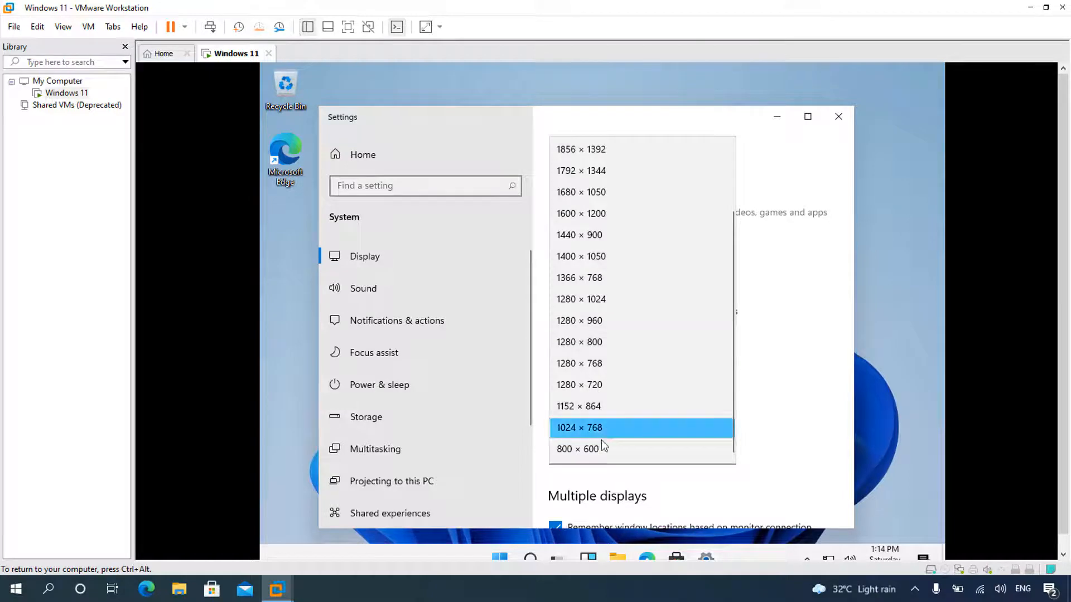
pyautogui.click(826, 347)
pyautogui.scroll(-3, 591, 472)
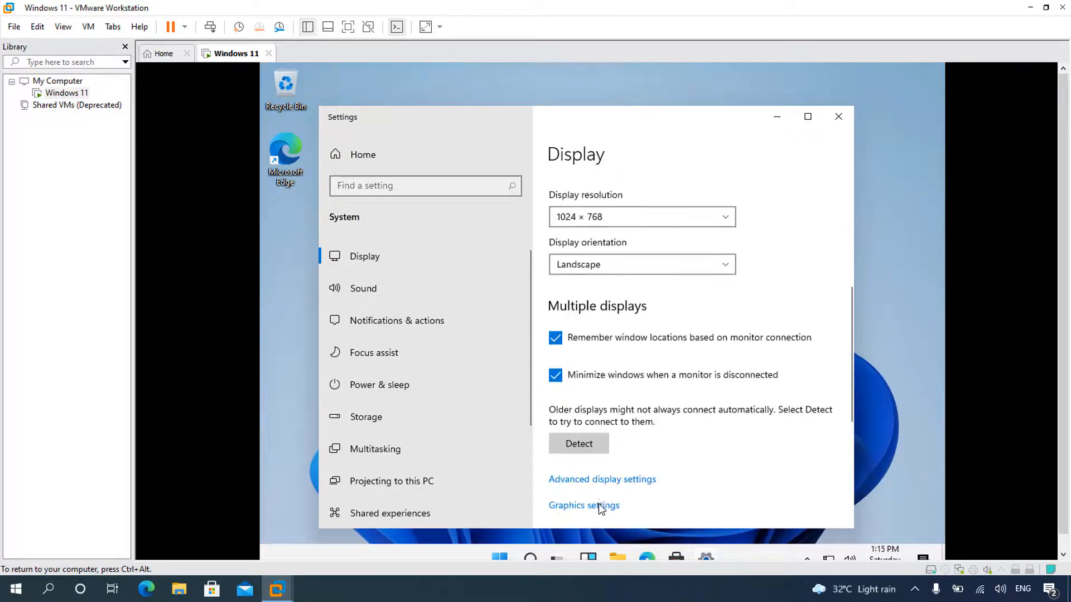
pyautogui.scroll(4, 598, 490)
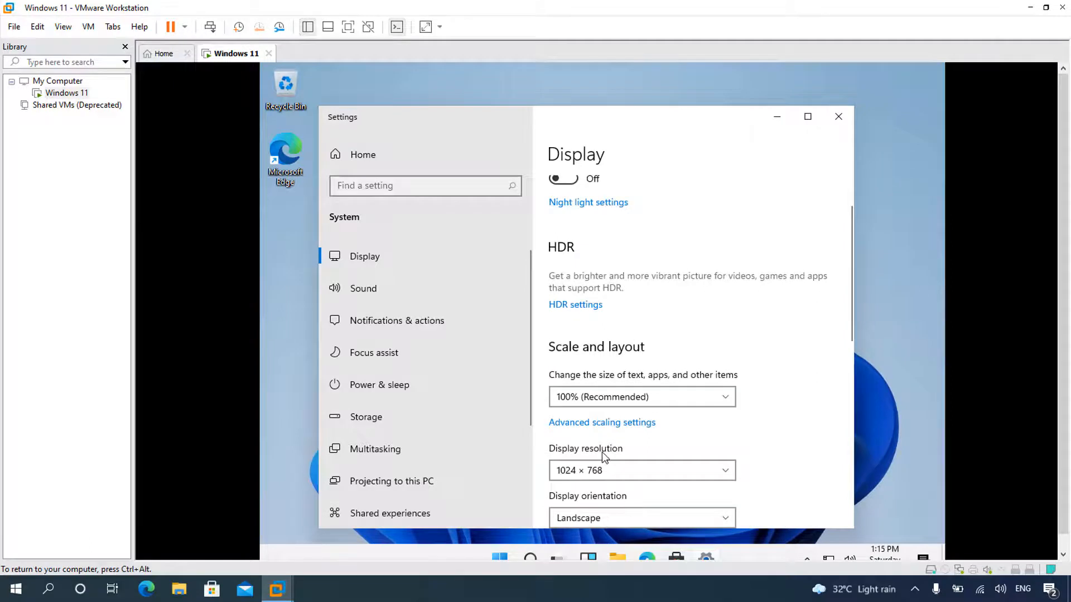
pyautogui.scroll(2, 601, 451)
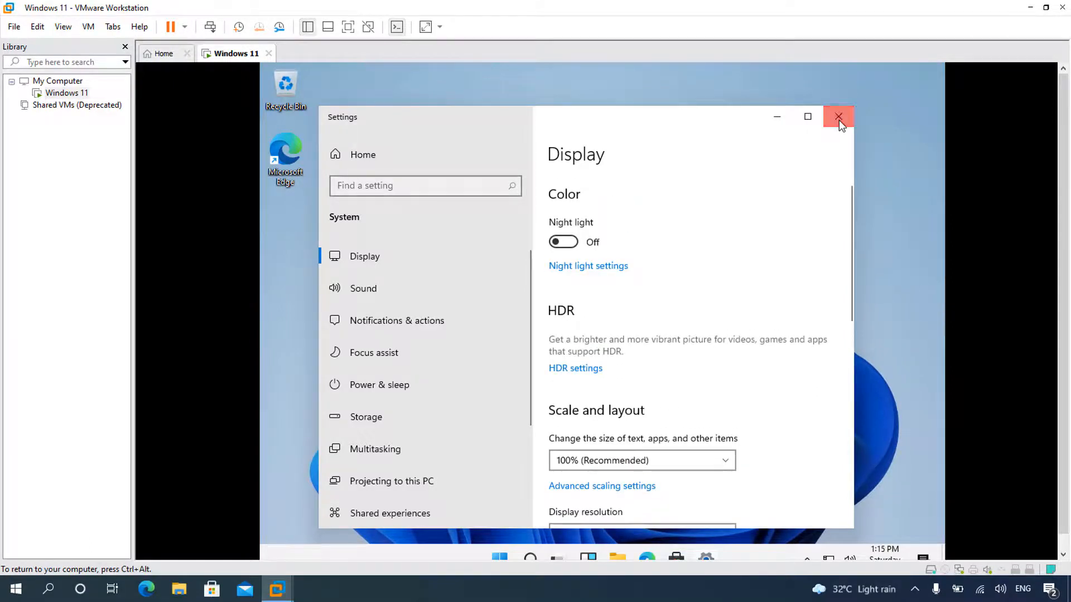
pyautogui.click(838, 120)
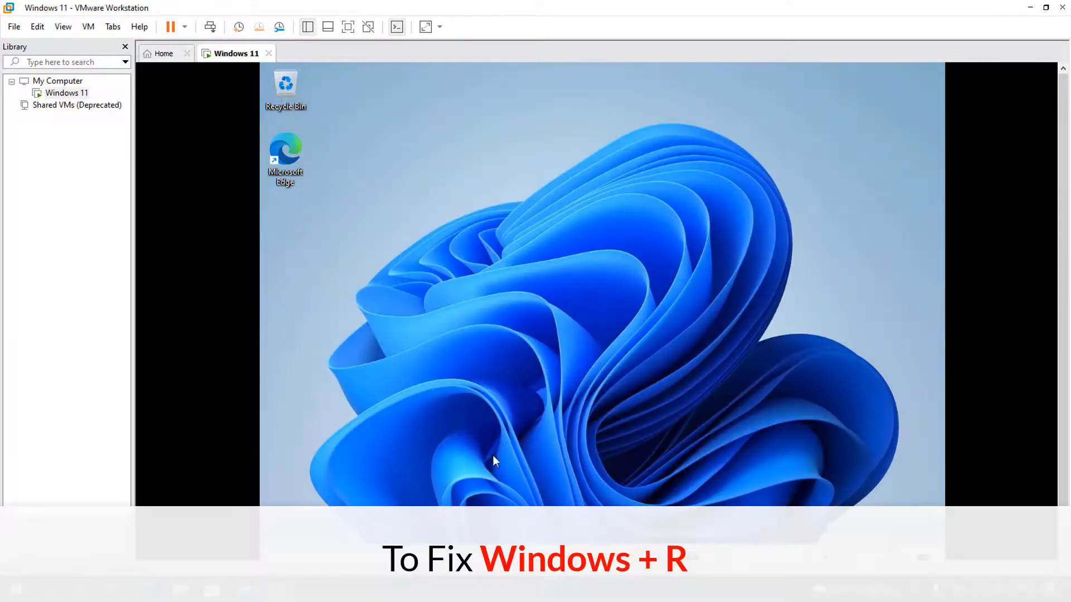
# Step: Run d:\setup.exe in the virtual machine and allow the VMware Tools installer to make changes
pyautogui.press('super+r')
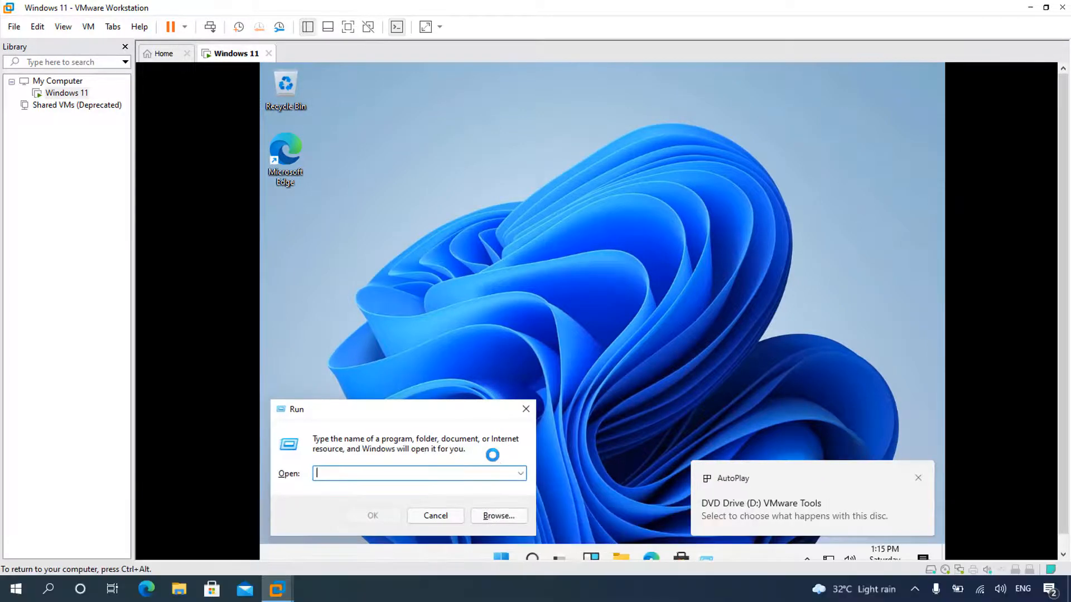
pyautogui.write('d')
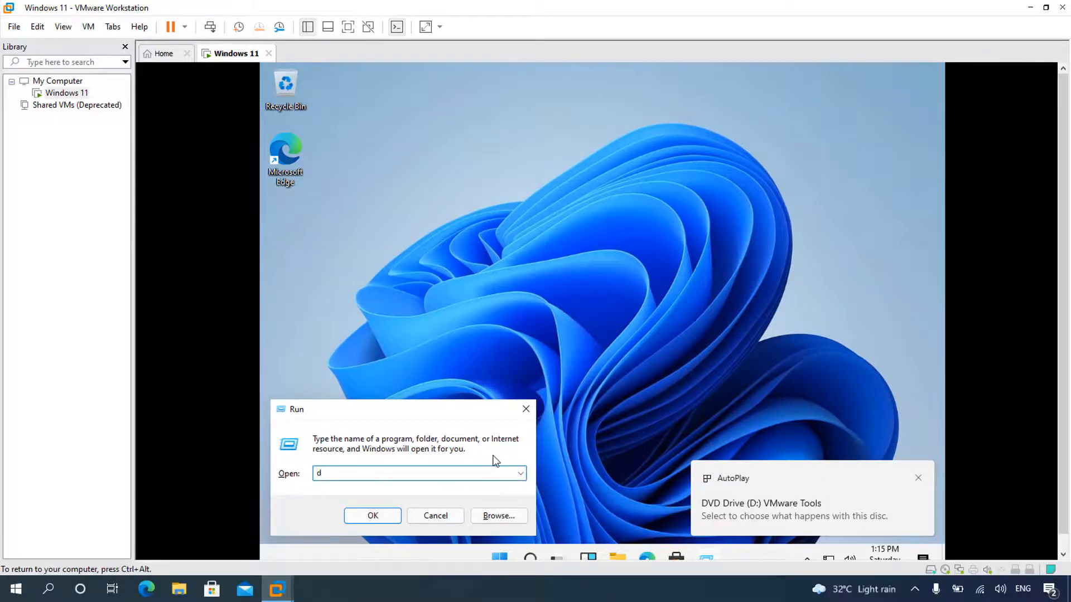
pyautogui.write(':')
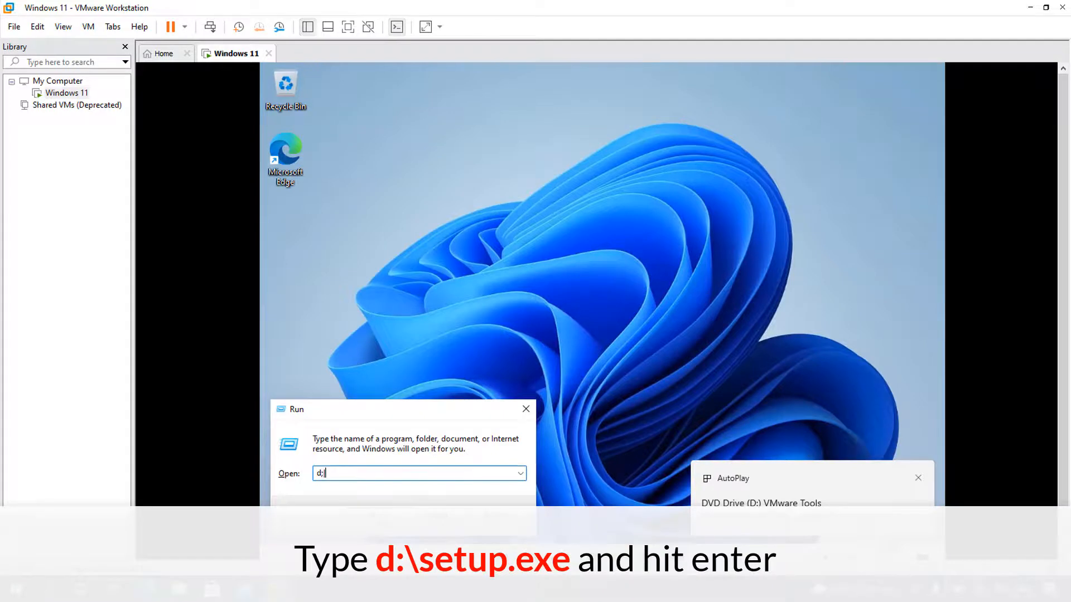
pyautogui.write('\\set')
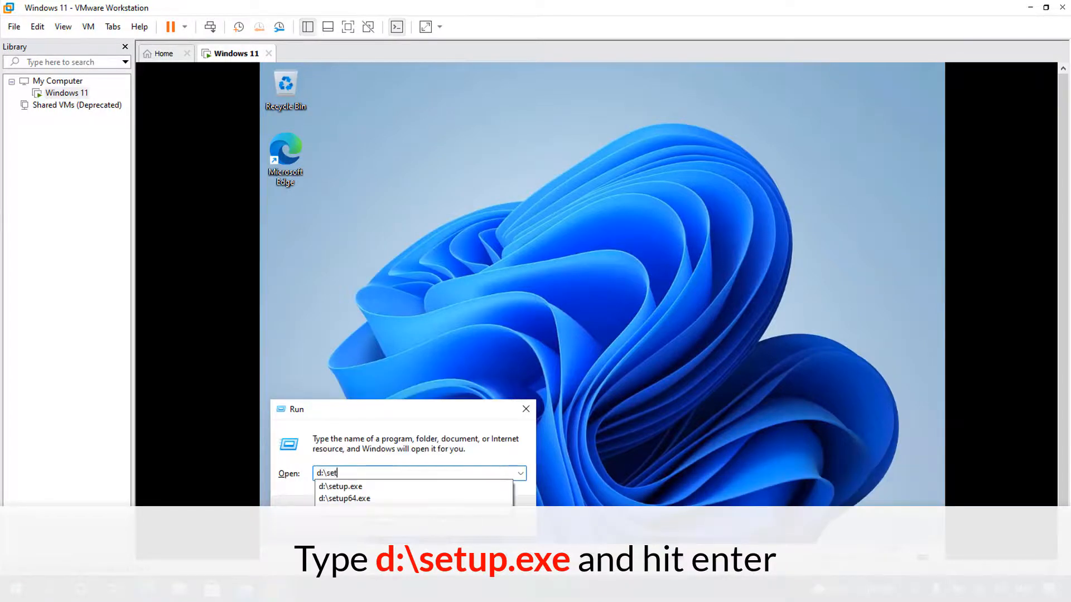
pyautogui.write('up.exe')
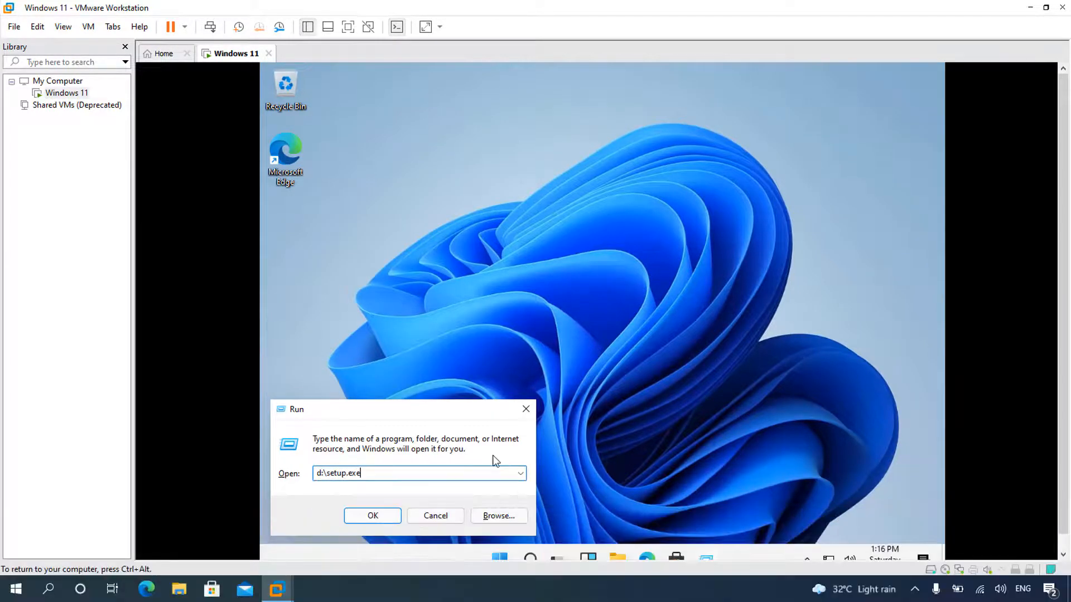
pyautogui.click(382, 517)
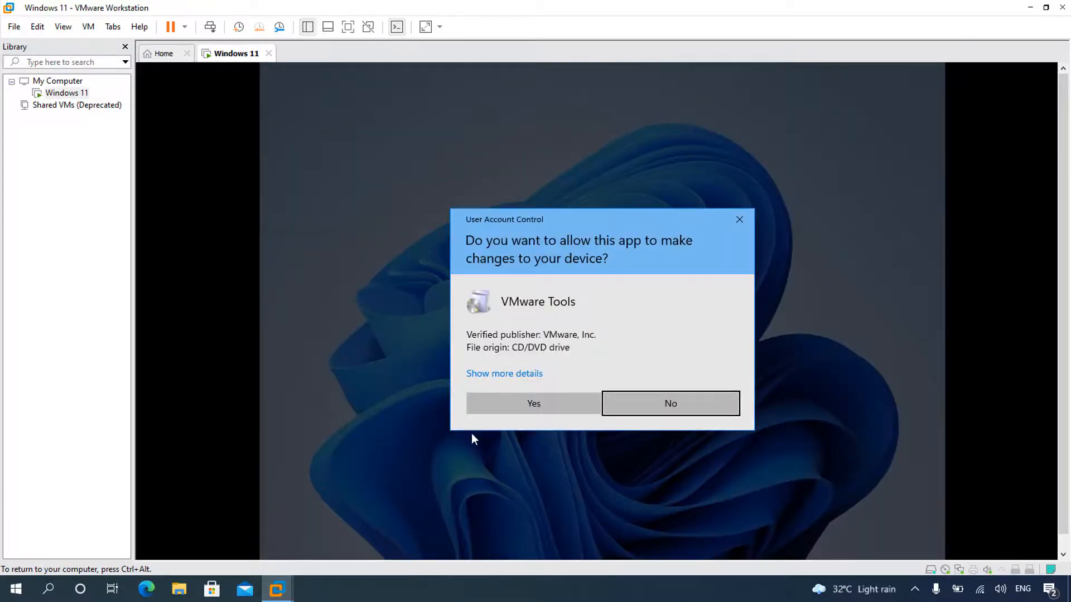
pyautogui.click(560, 407)
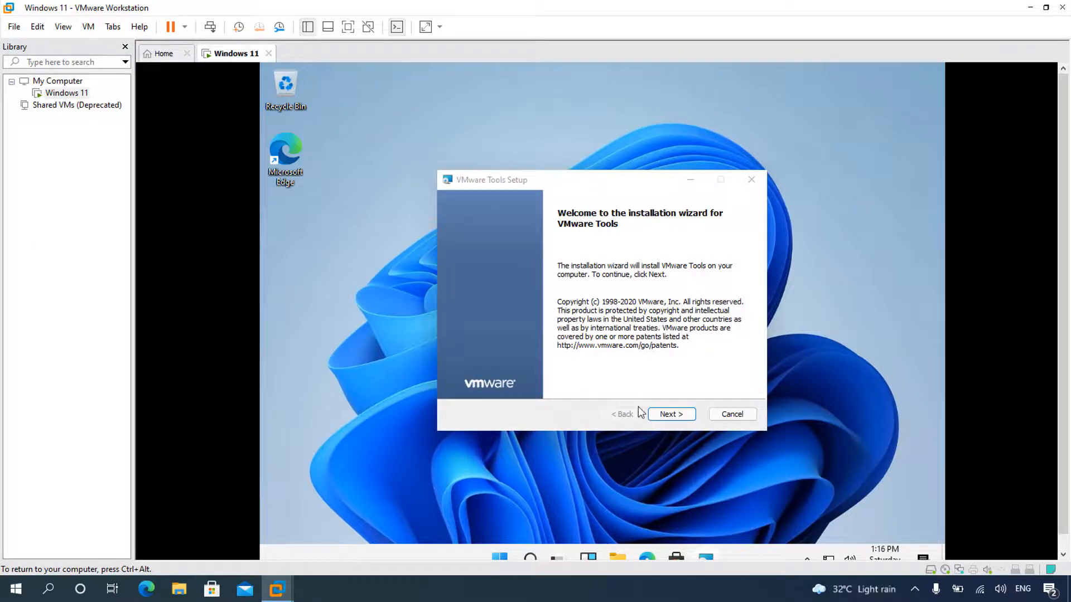
# Step: Install VMware Tools with the Typical setup type and restart the virtual machine
pyautogui.click(665, 415)
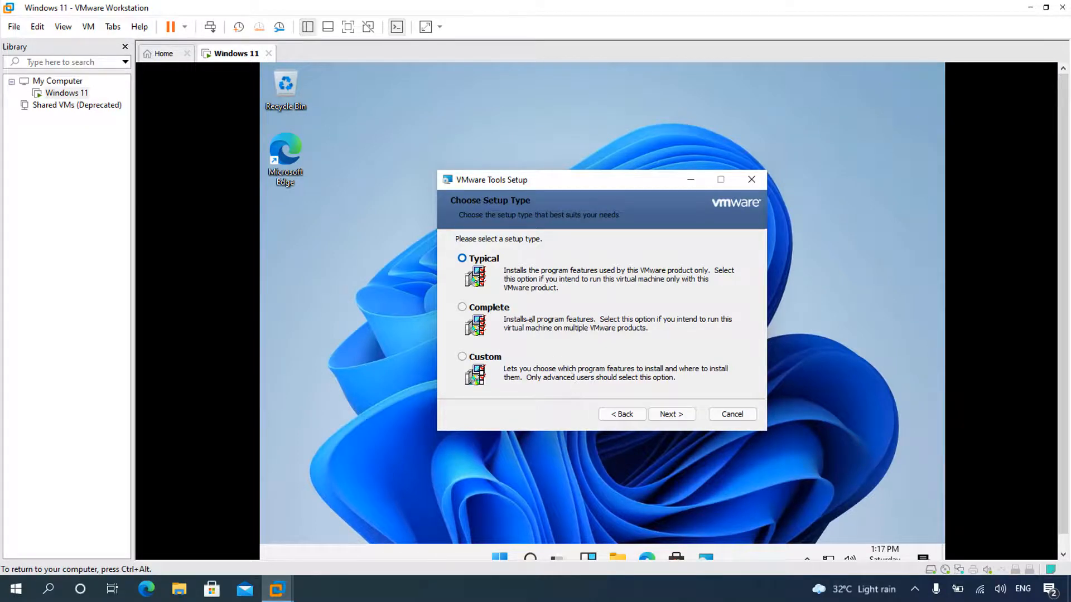
pyautogui.click(677, 415)
pyautogui.click(679, 413)
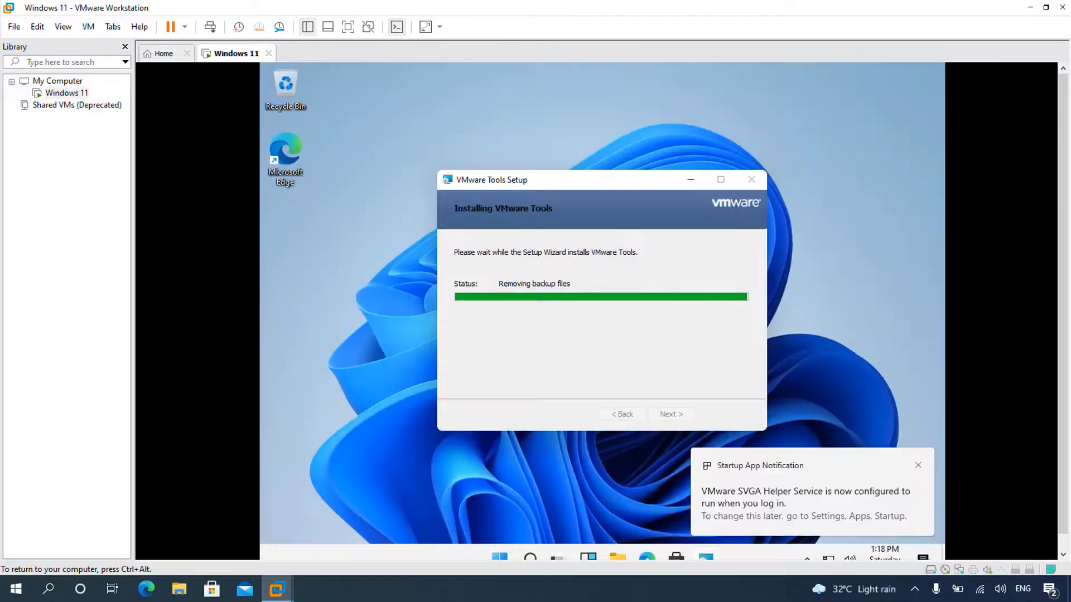
pyautogui.press('Return')
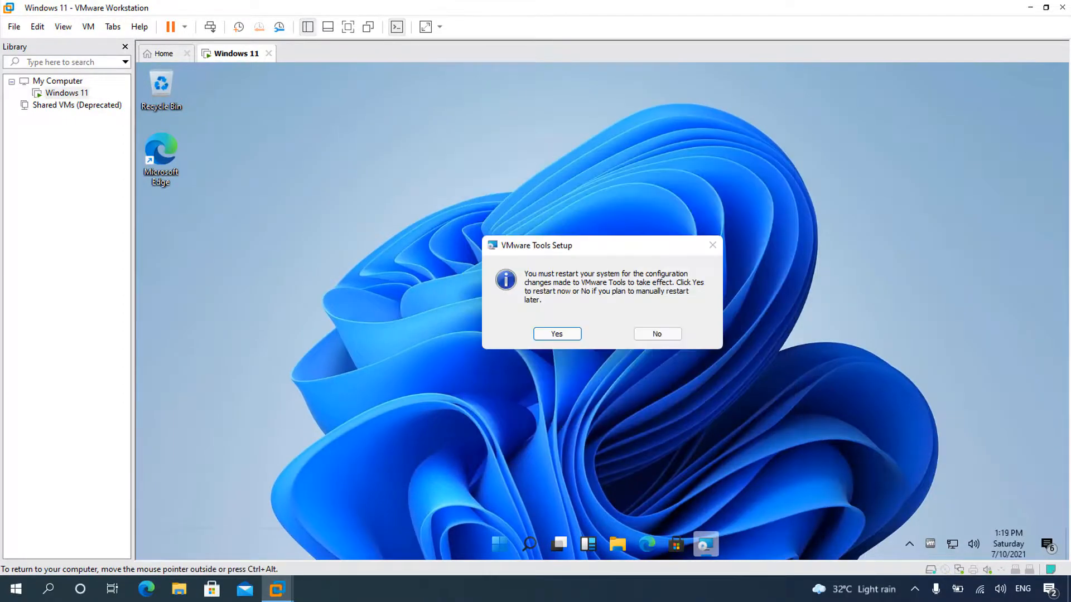
pyautogui.press('Return')
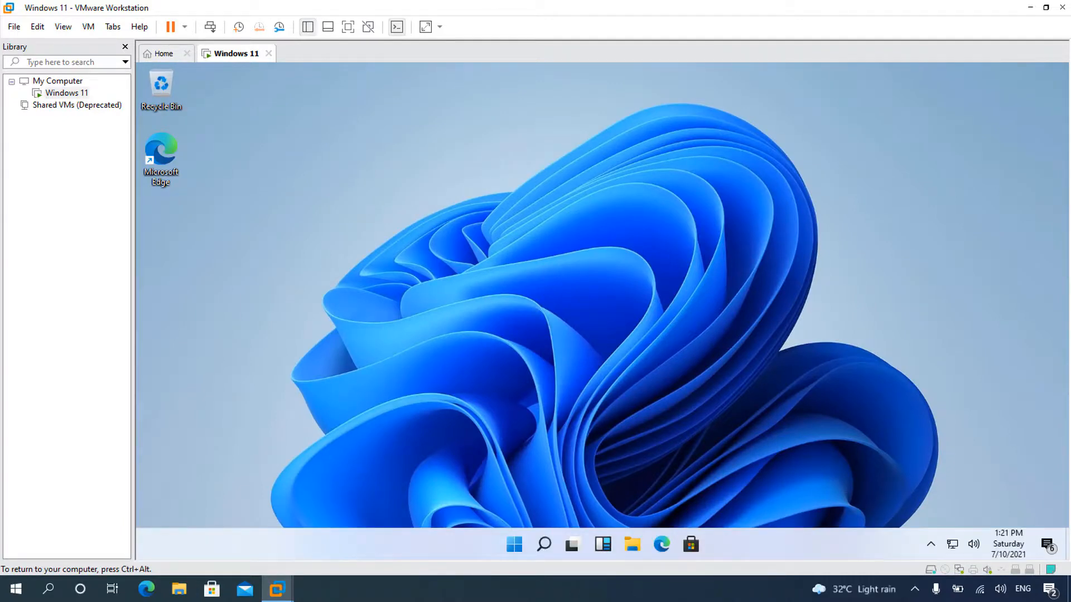
# Step: Check the guest's display resolution options in full-screen mode, and return to the windowed view
pyautogui.click(348, 27)
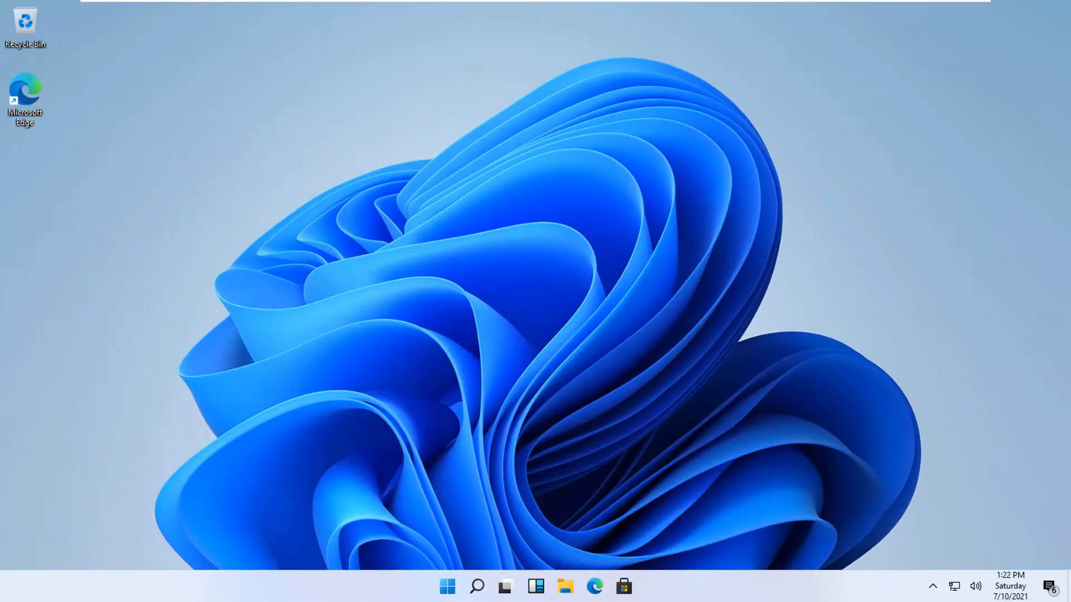
pyautogui.rightClick(365, 302)
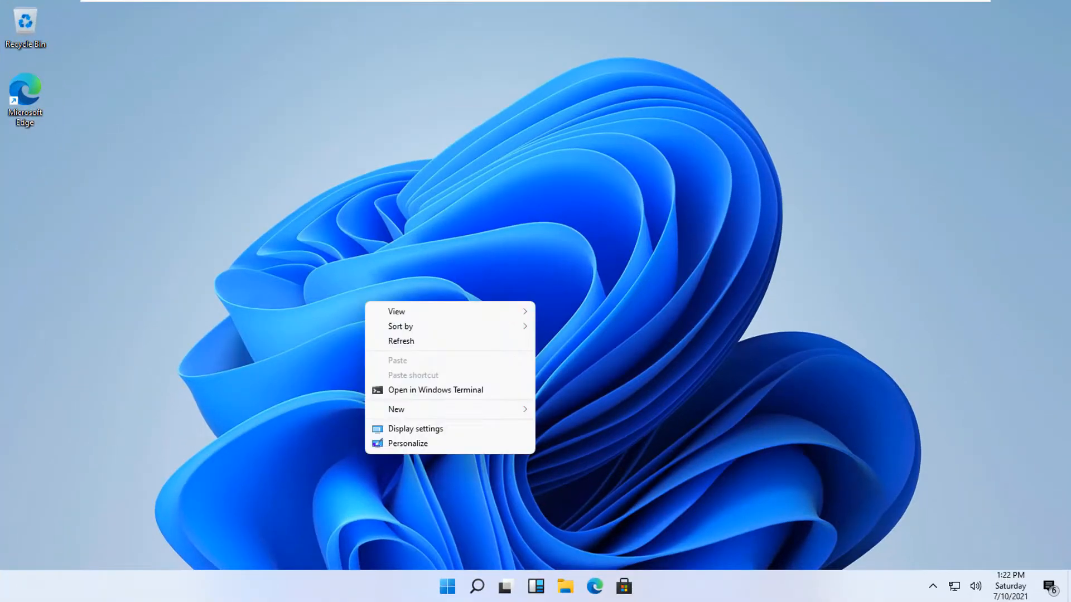
pyautogui.click(416, 428)
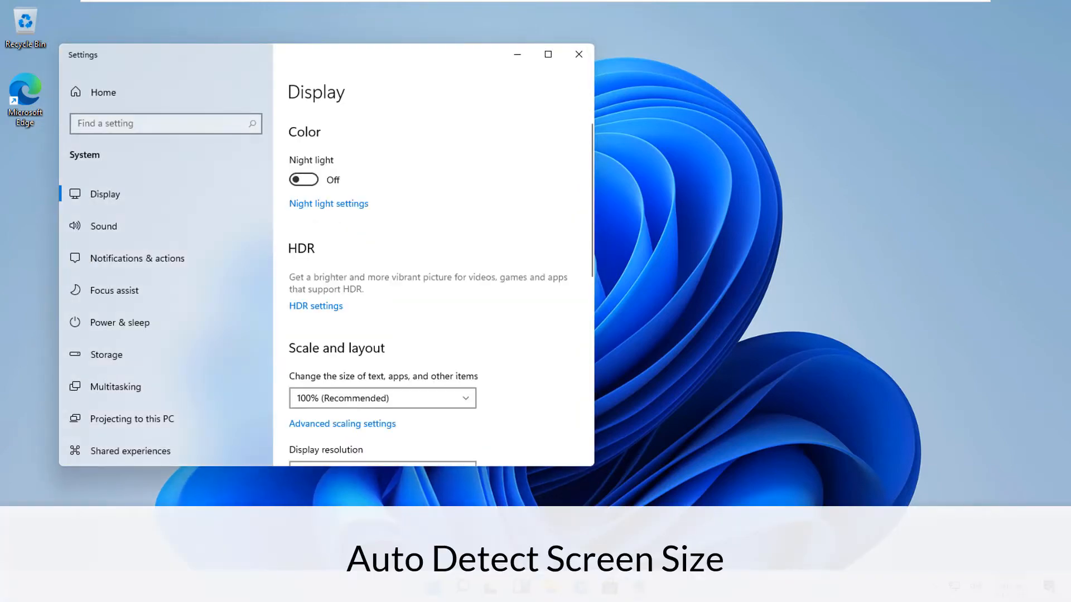
pyautogui.scroll(-3, 382, 290)
pyautogui.click(383, 344)
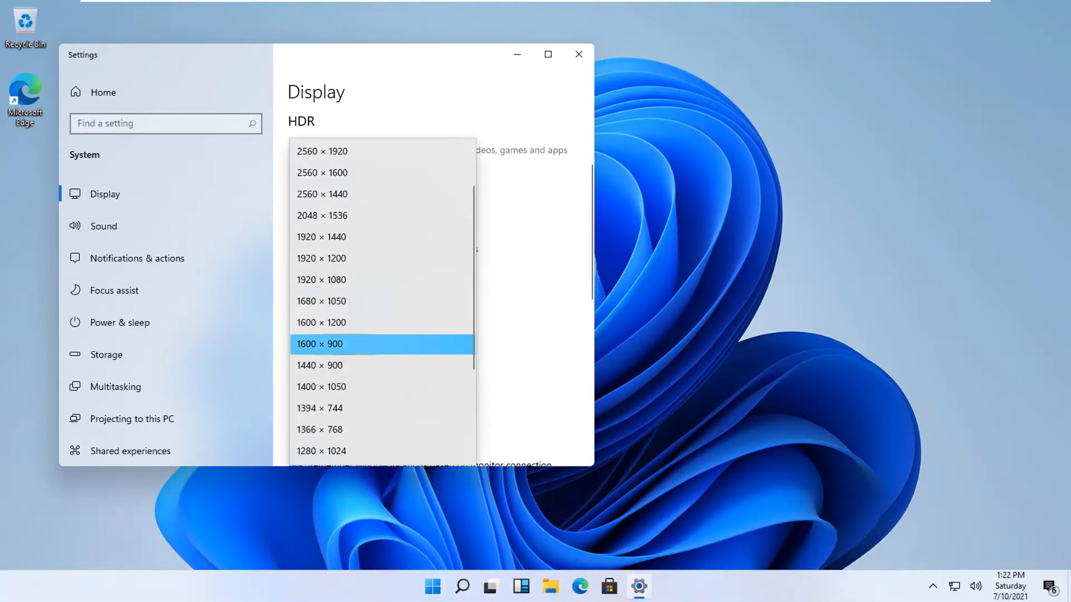
pyautogui.click(529, 336)
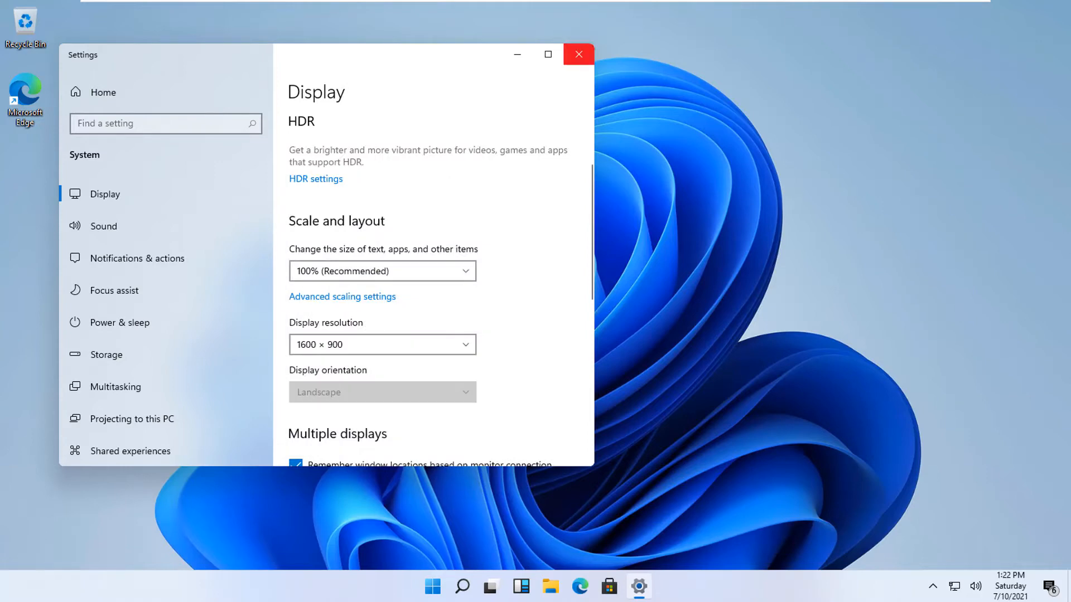
pyautogui.click(578, 54)
pyautogui.click(510, 8)
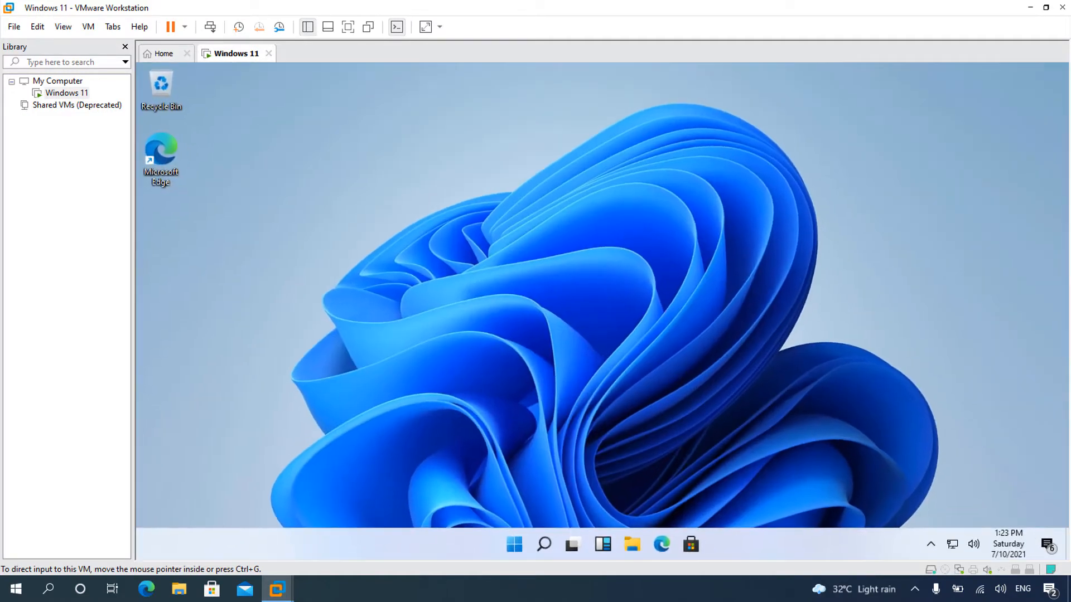
# Step: Shut down the Windows 11 virtual machine, dismiss the removable devices hint and close VMware Workstation
pyautogui.click(514, 543)
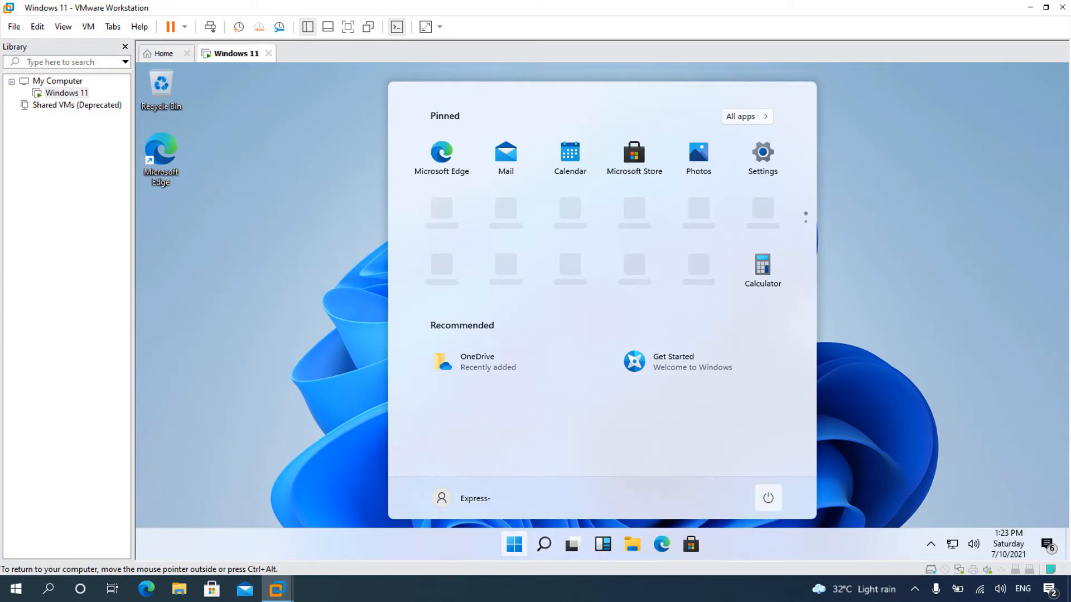
pyautogui.click(768, 498)
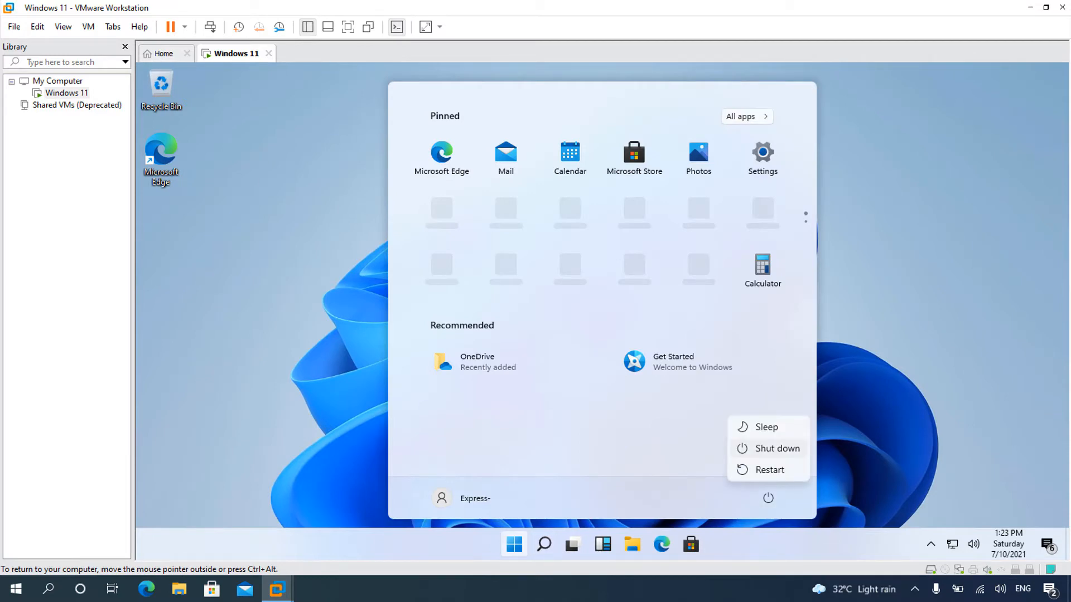
pyautogui.click(777, 448)
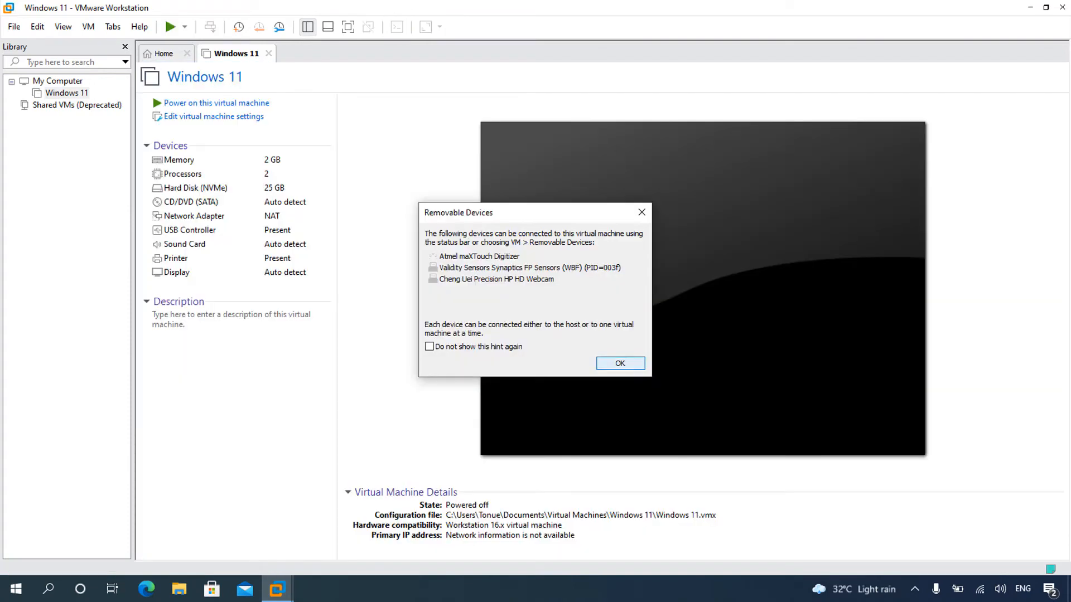
pyautogui.click(620, 363)
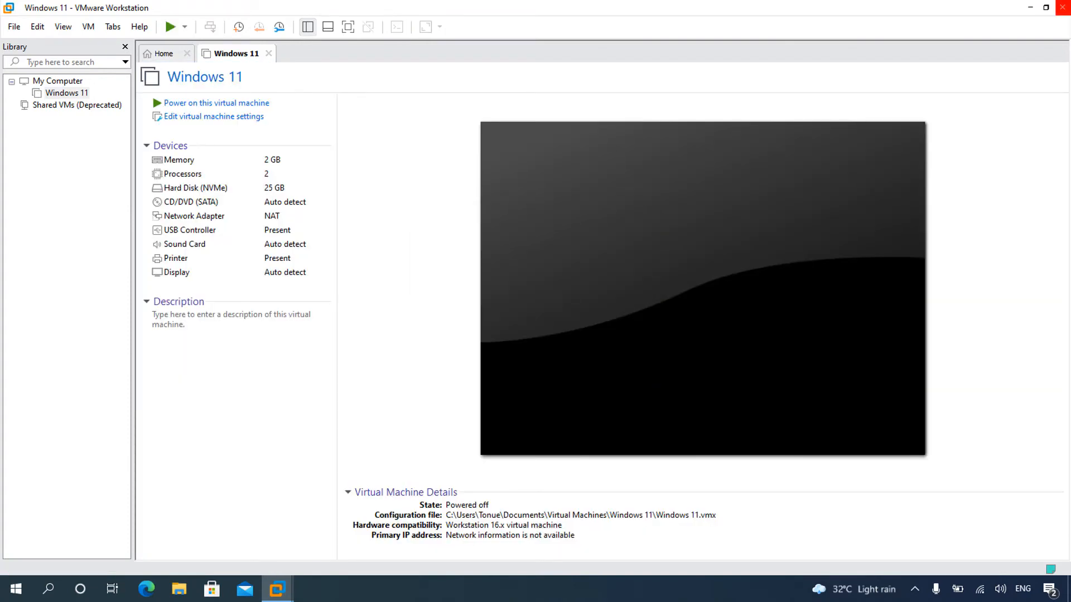
pyautogui.click(1062, 7)
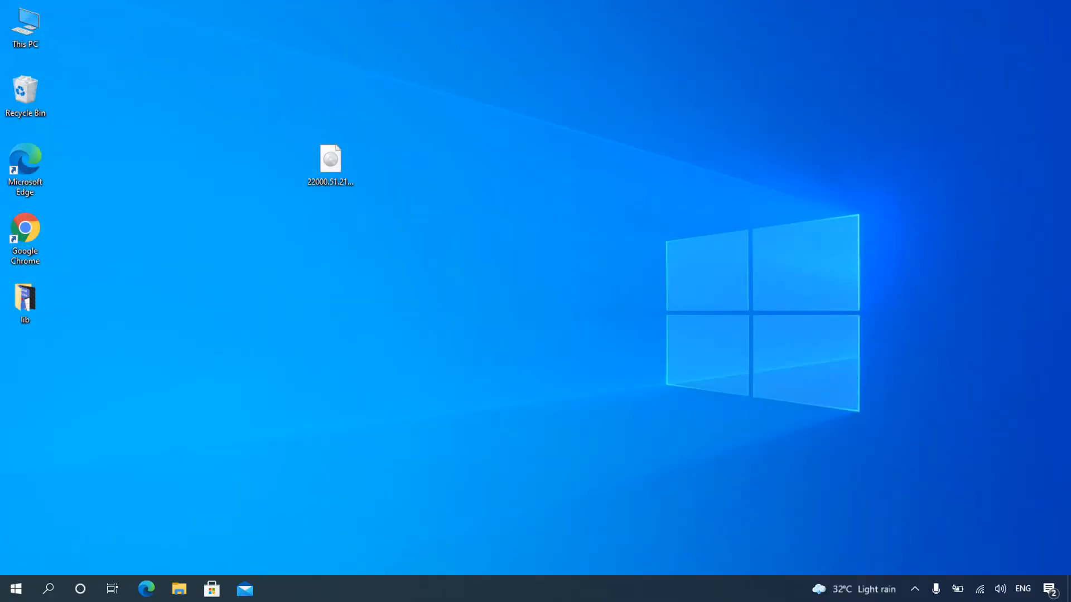